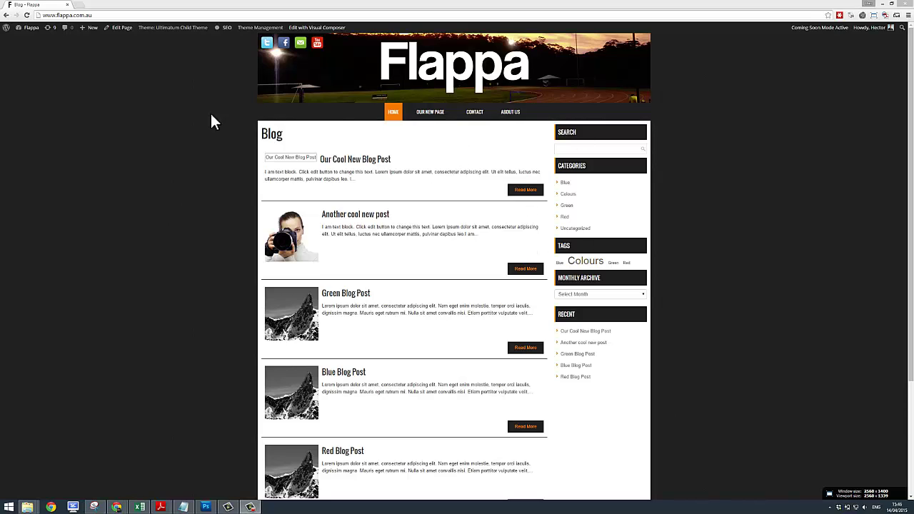
{"action": "left_click", "coordinate": [104, 15]}
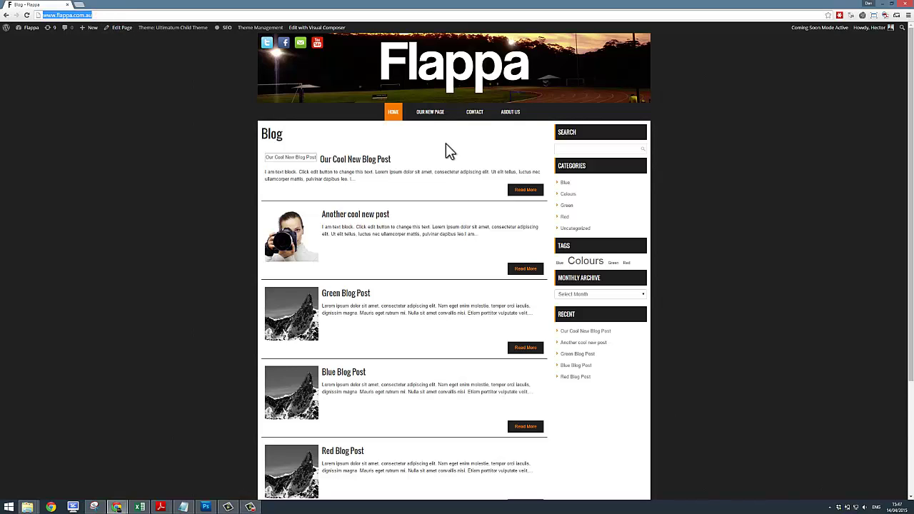
{"action": "left_click", "coordinate": [102, 15]}
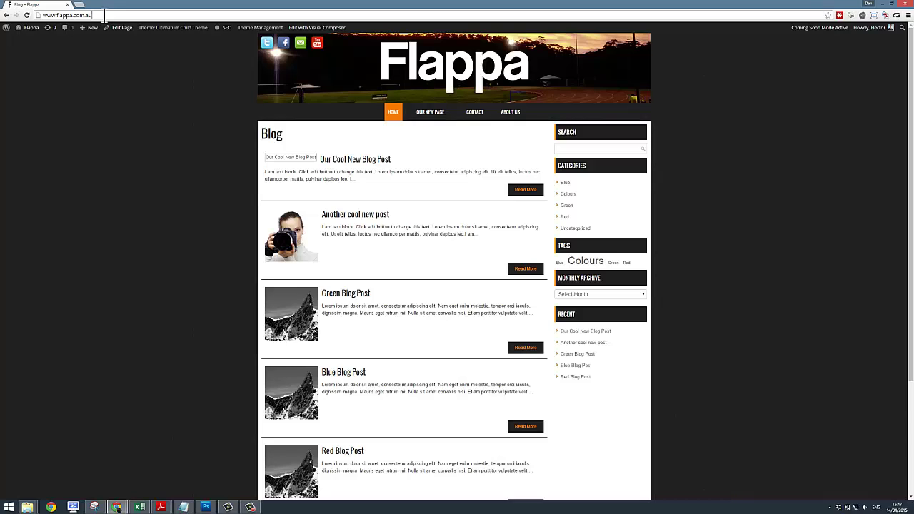
{"action": "type", "text": "/"}
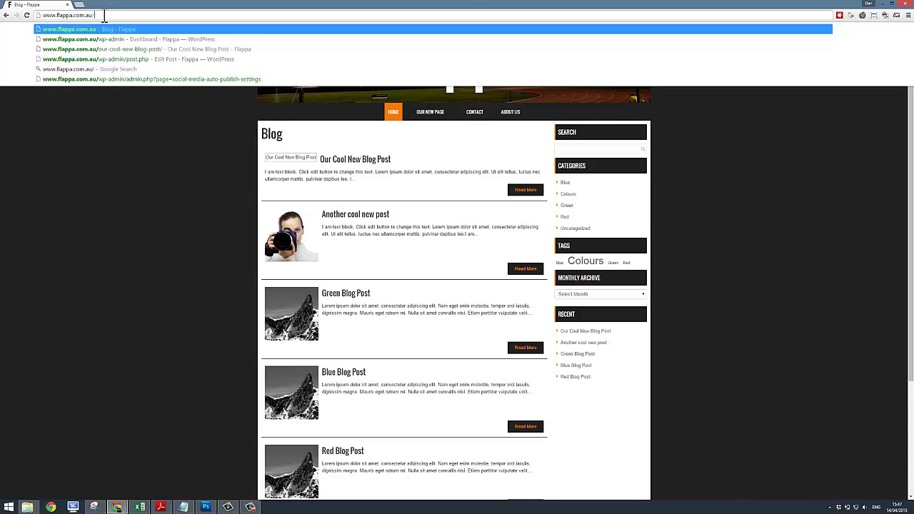
{"action": "type", "text": "wp"}
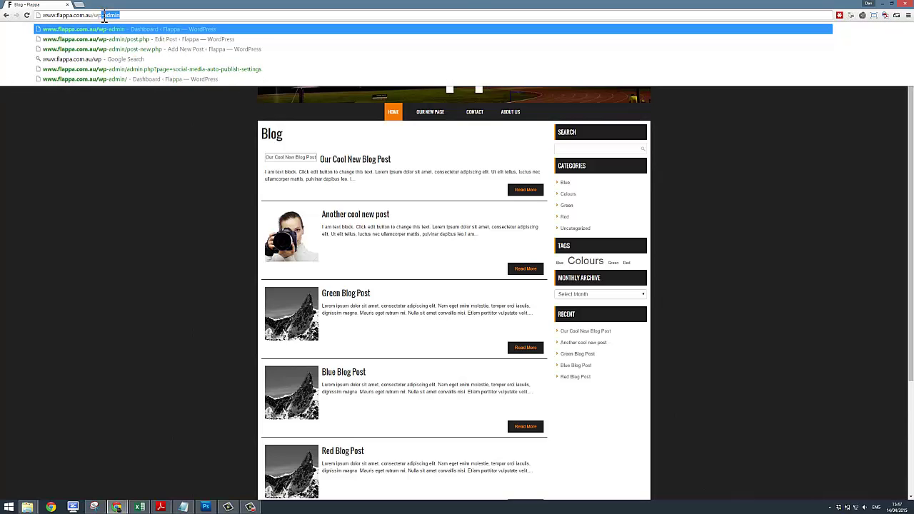
{"action": "type", "text": "-admin"}
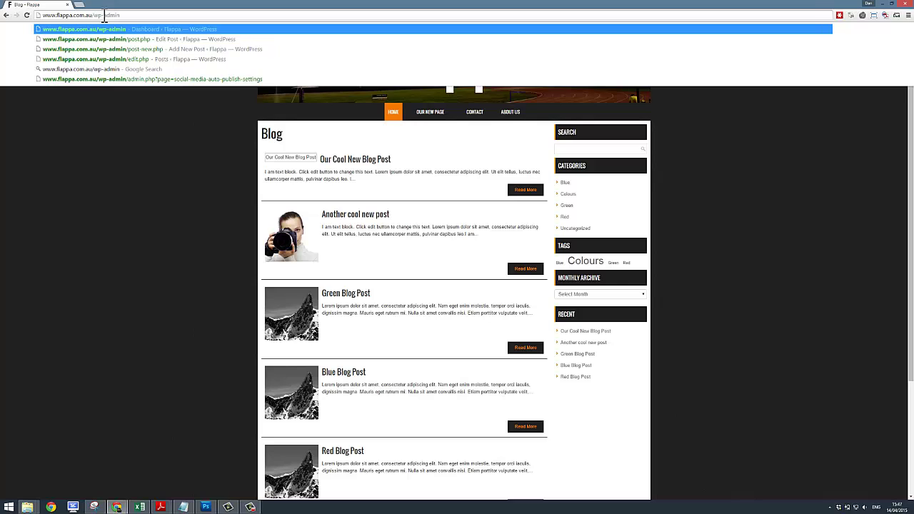
{"action": "key", "text": "Return"}
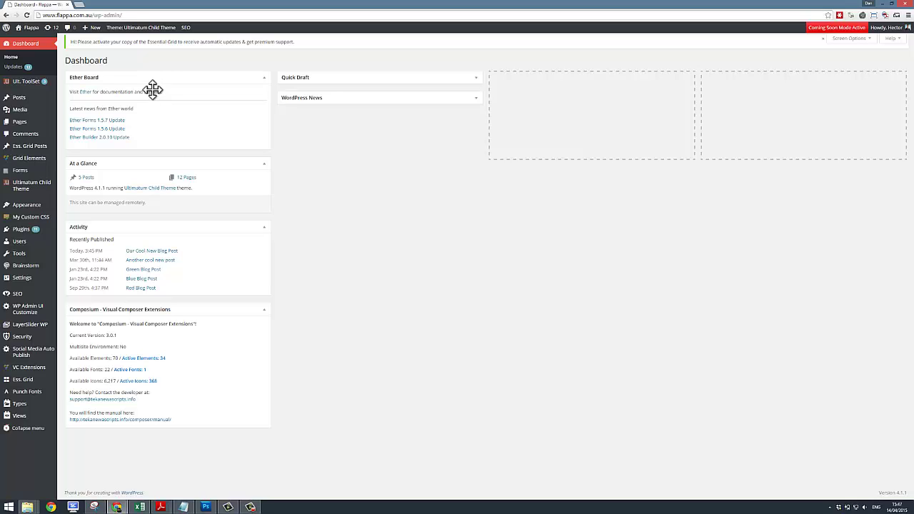
Step: Open the Flappa site in a second browser tab and look through the Green Blog Post page
{"action": "right_click", "coordinate": [29, 38]}
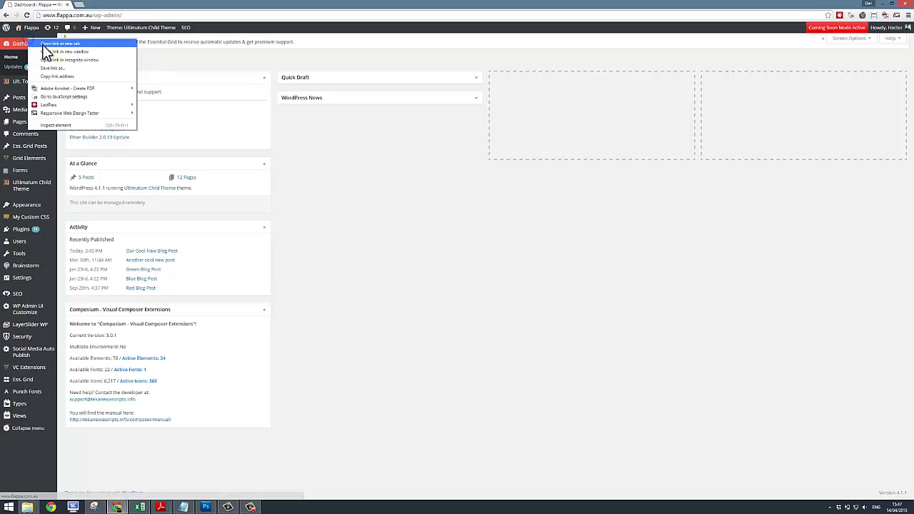
{"action": "key", "text": "Return"}
{"action": "key", "text": "ctrl+Tab"}
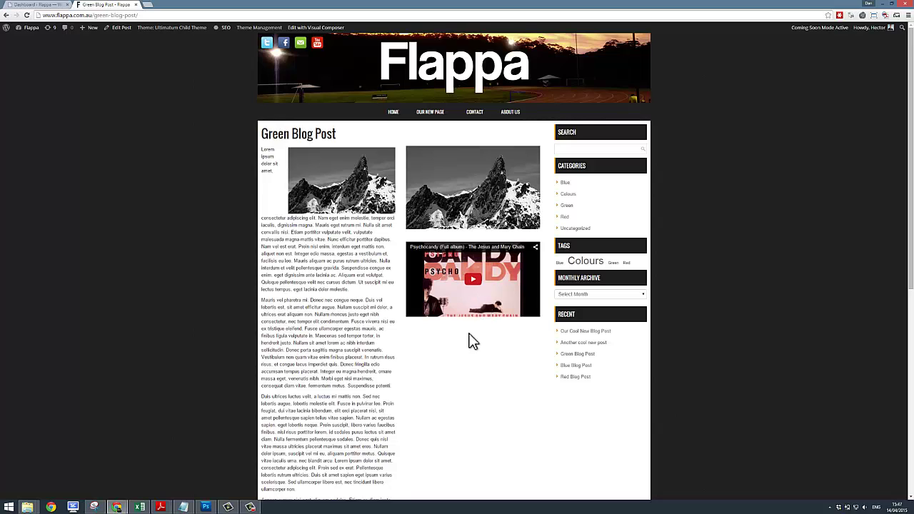
{"action": "scroll", "coordinate": [470, 335], "scroll_direction": "down", "scroll_amount": 2}
{"action": "scroll", "coordinate": [470, 336], "scroll_direction": "down", "scroll_amount": 5}
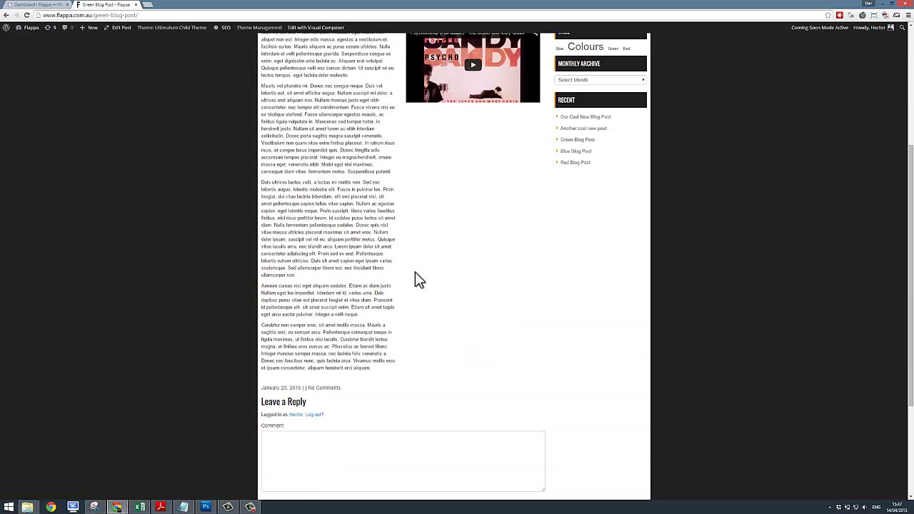
{"action": "scroll", "coordinate": [392, 126], "scroll_direction": "up", "scroll_amount": 6}
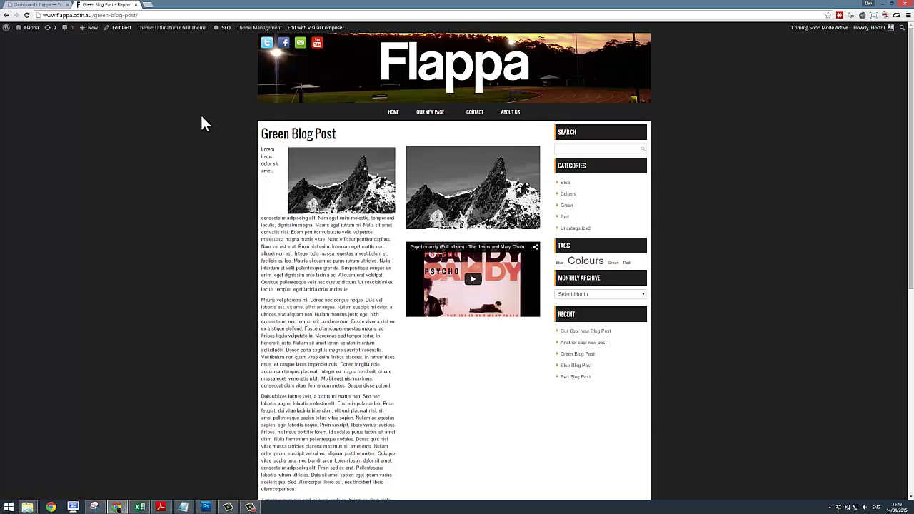
Step: Return to the dashboard and start a new post titled "Another Amazing Post"
{"action": "left_click", "coordinate": [41, 4]}
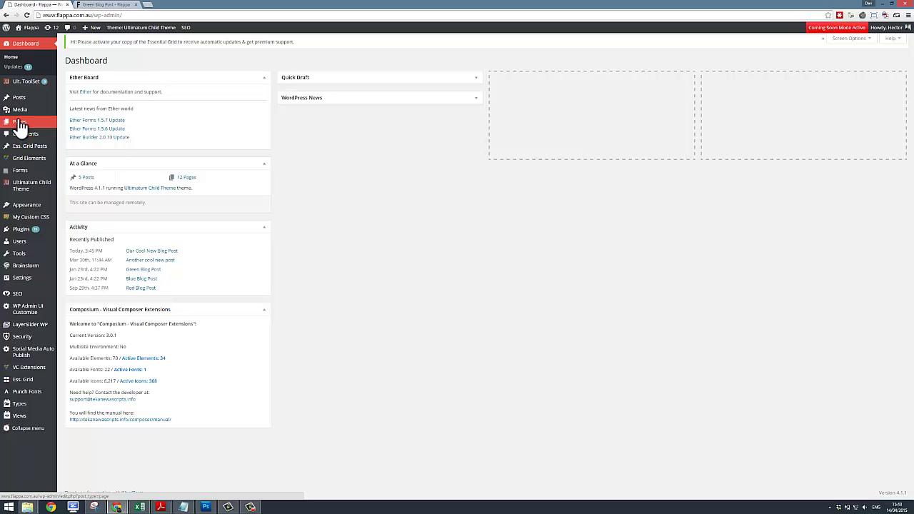
{"action": "mouse_move", "coordinate": [22, 111]}
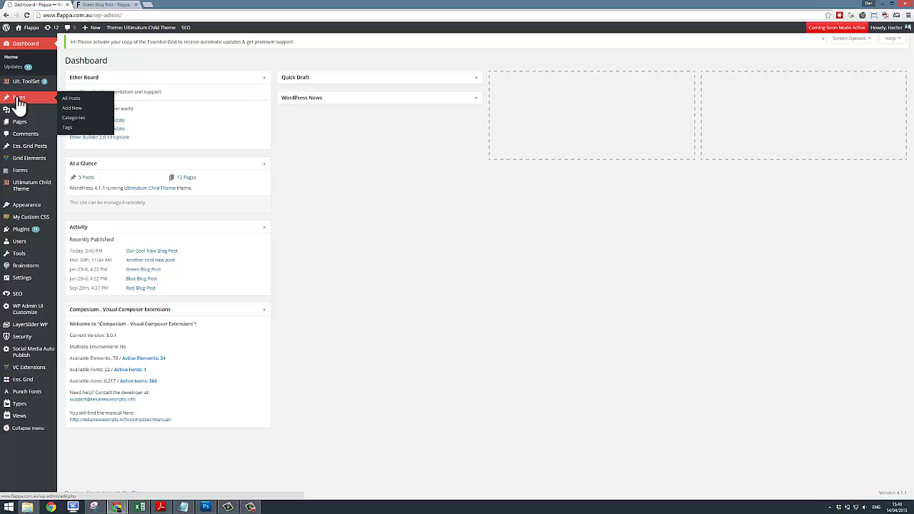
{"action": "left_click", "coordinate": [20, 100]}
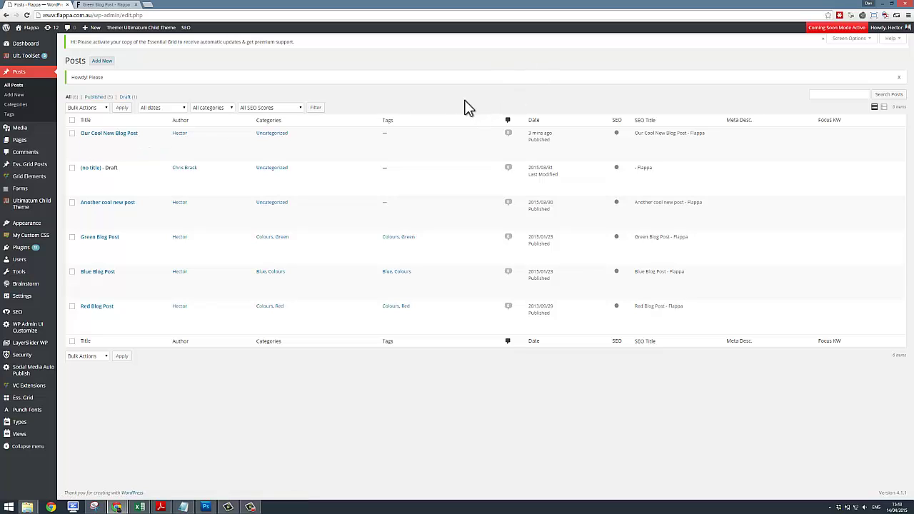
{"action": "left_click", "coordinate": [102, 64]}
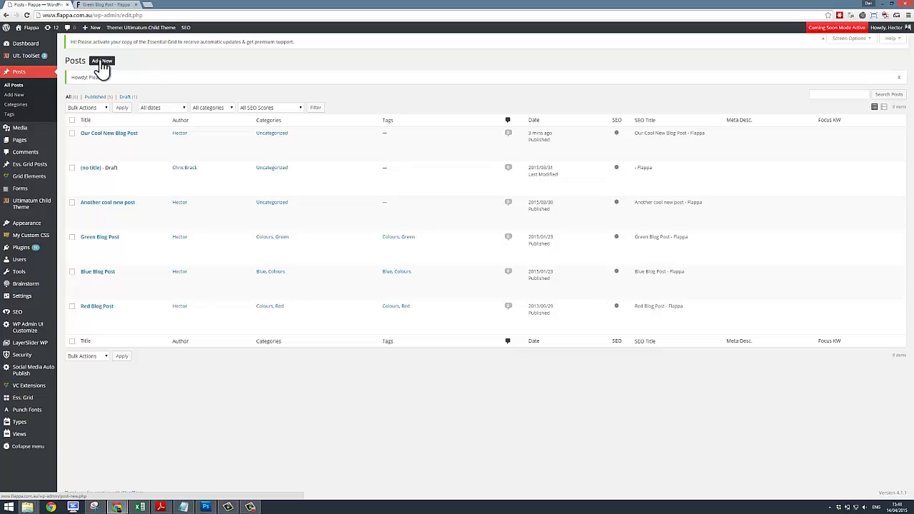
{"action": "left_click", "coordinate": [14, 95]}
{"action": "left_click", "coordinate": [99, 63]}
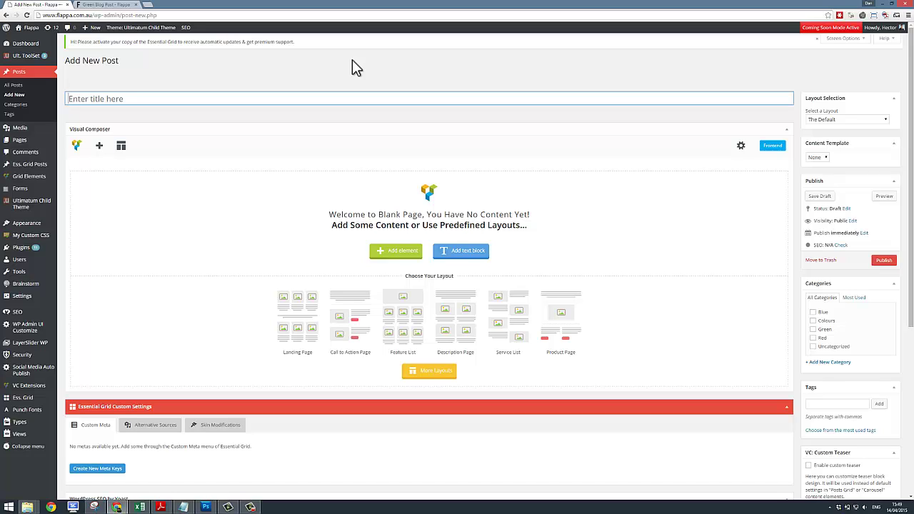
{"action": "type", "text": "Another Amazing Post"}
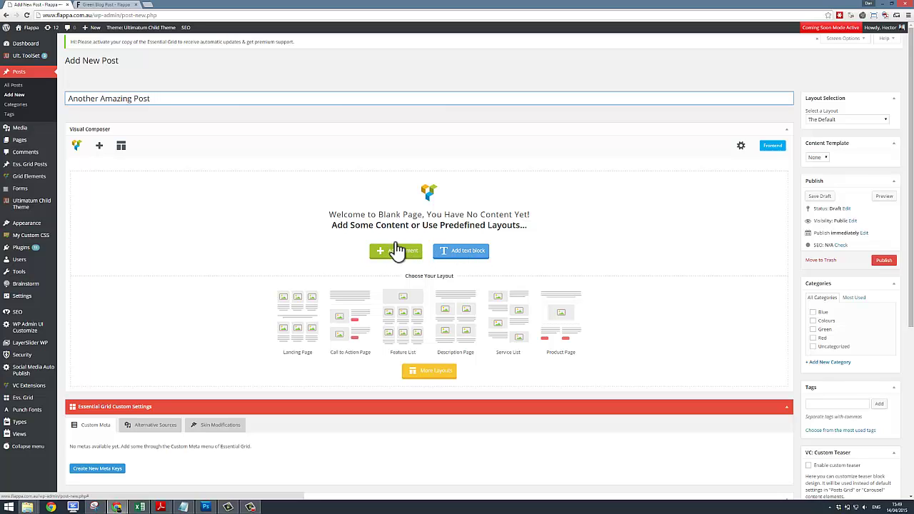
Step: Add a text block to the post, fill it with six paragraphs of the placeholder text, and save the block
{"action": "left_click", "coordinate": [464, 250]}
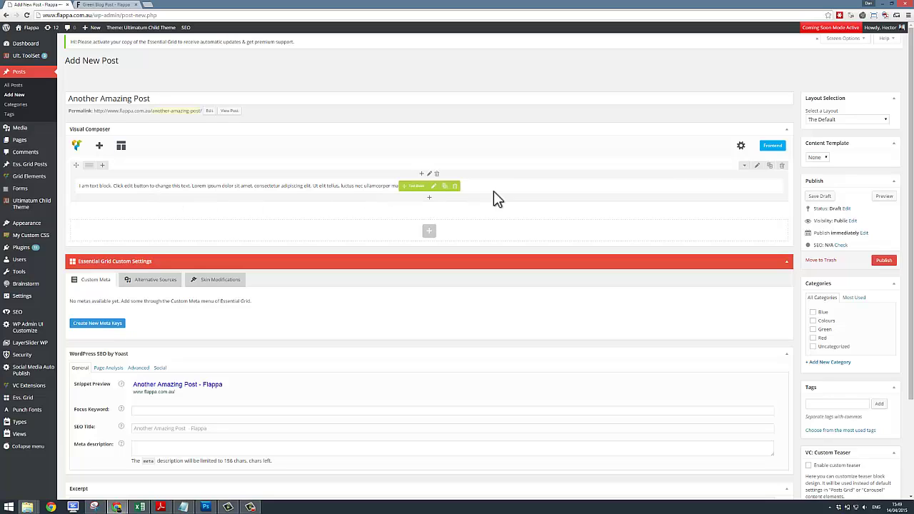
{"action": "left_click", "coordinate": [435, 187]}
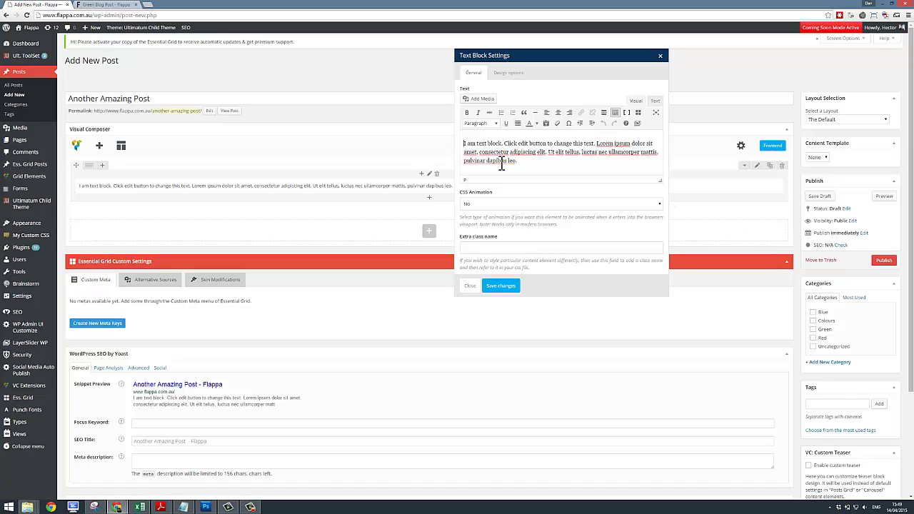
{"action": "left_click_drag", "start_coordinate": [519, 162], "coordinate": [443, 138]}
{"action": "key", "text": "ctrl+c"}
{"action": "key", "text": "Return"}
{"action": "key", "text": "ctrl+v"}
{"action": "key", "text": "Return"}
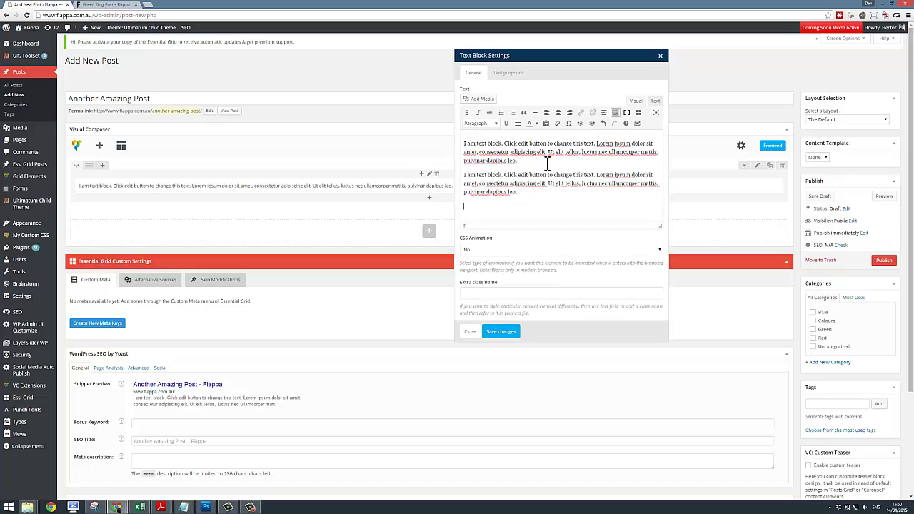
{"action": "key", "text": "ctrl+v"}
{"action": "key", "text": "Return"}
{"action": "key", "text": "ctrl+v"}
{"action": "key", "text": "Return"}
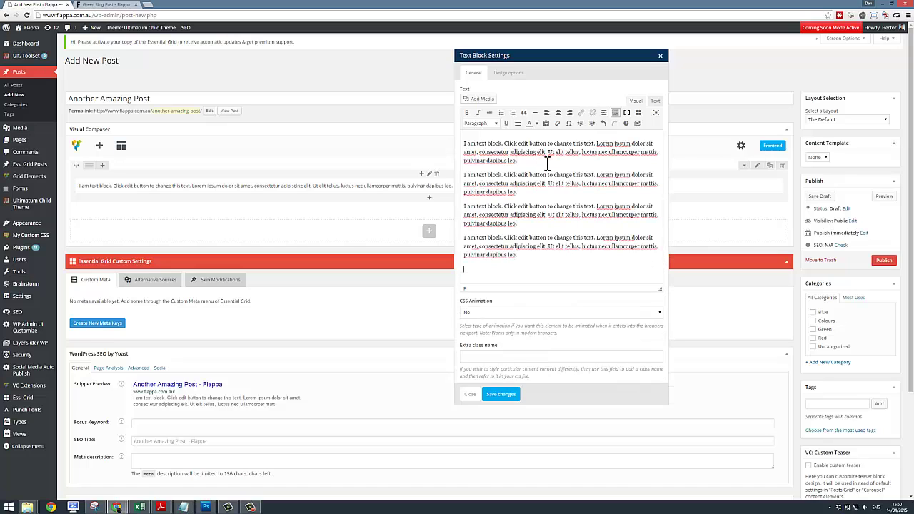
{"action": "key", "text": "ctrl+v"}
{"action": "key", "text": "Return"}
{"action": "key", "text": "ctrl+v"}
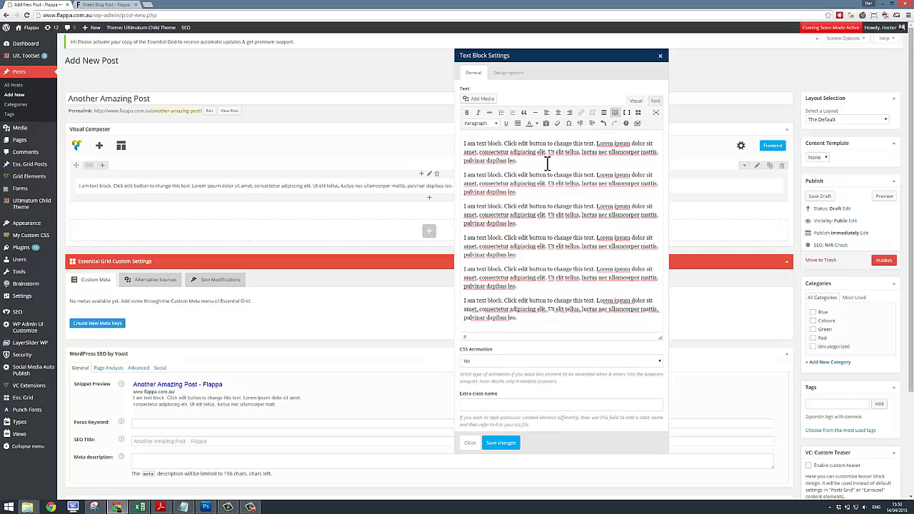
{"action": "left_click", "coordinate": [503, 444]}
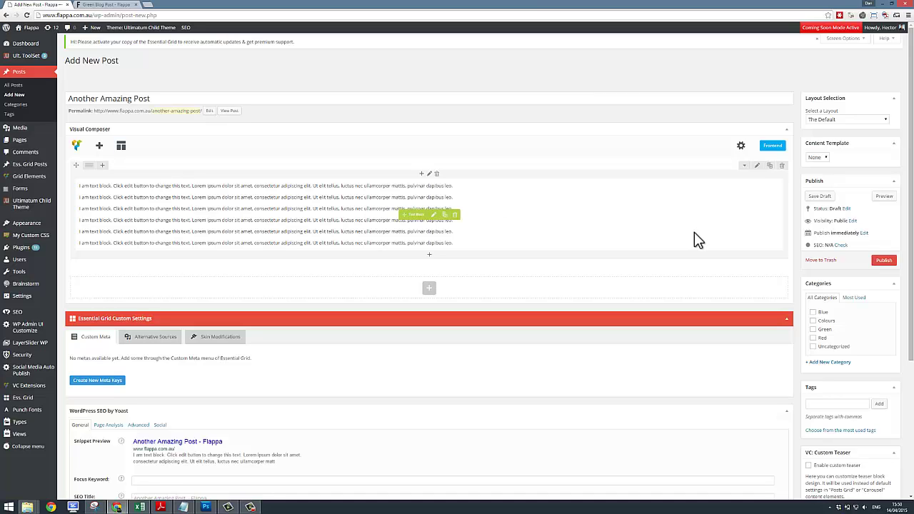
Step: Publish the "Another Amazing Post" blog post
{"action": "scroll", "coordinate": [694, 239], "scroll_direction": "down", "scroll_amount": 2}
{"action": "scroll", "coordinate": [694, 239], "scroll_direction": "up", "scroll_amount": 2}
{"action": "left_click", "coordinate": [886, 263]}
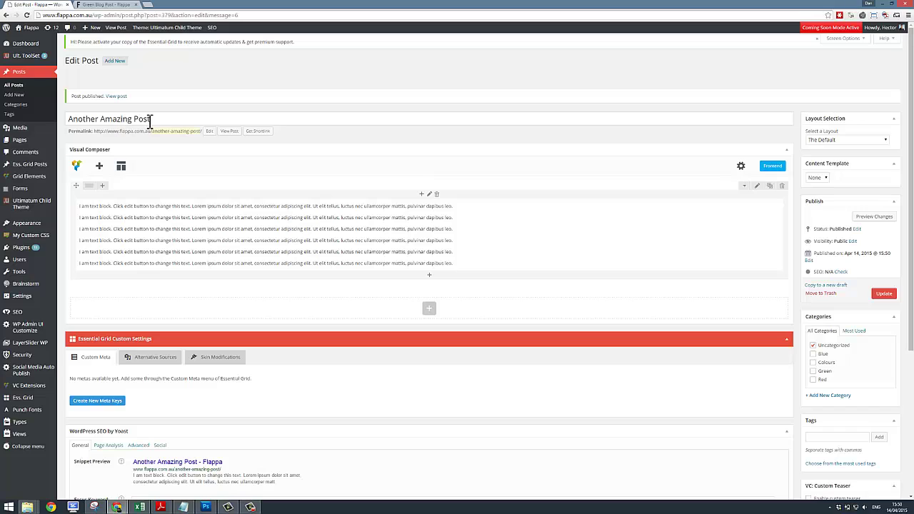
Step: View the published post in a new browser tab, and check its entry on the blog home page
{"action": "triple_click", "coordinate": [151, 118]}
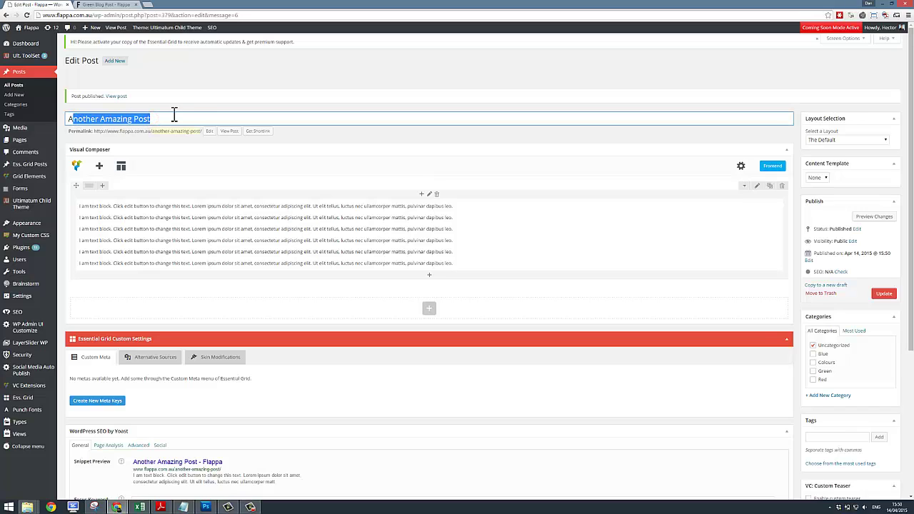
{"action": "left_click", "coordinate": [192, 117]}
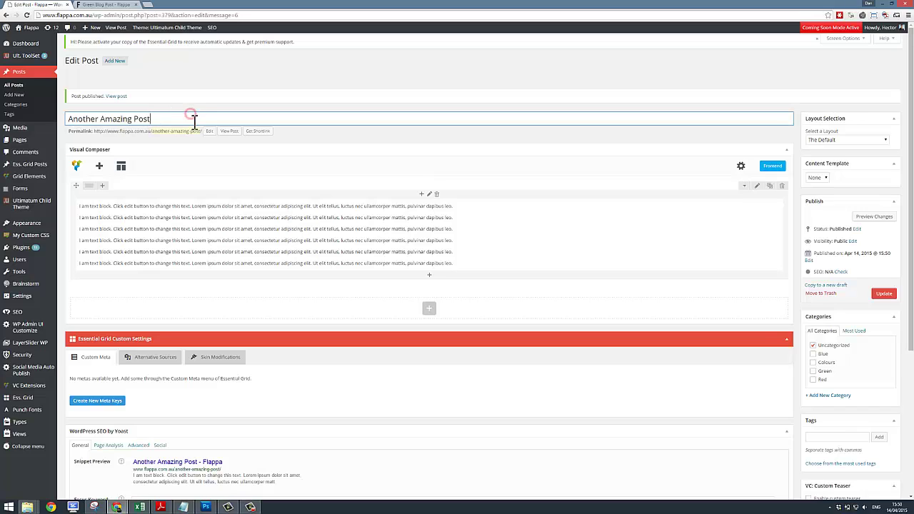
{"action": "right_click", "coordinate": [233, 132]}
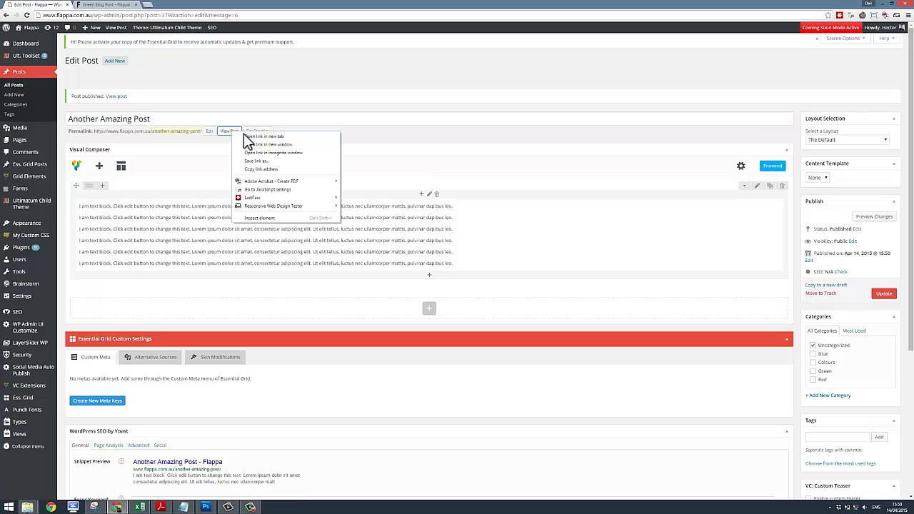
{"action": "left_click", "coordinate": [251, 137]}
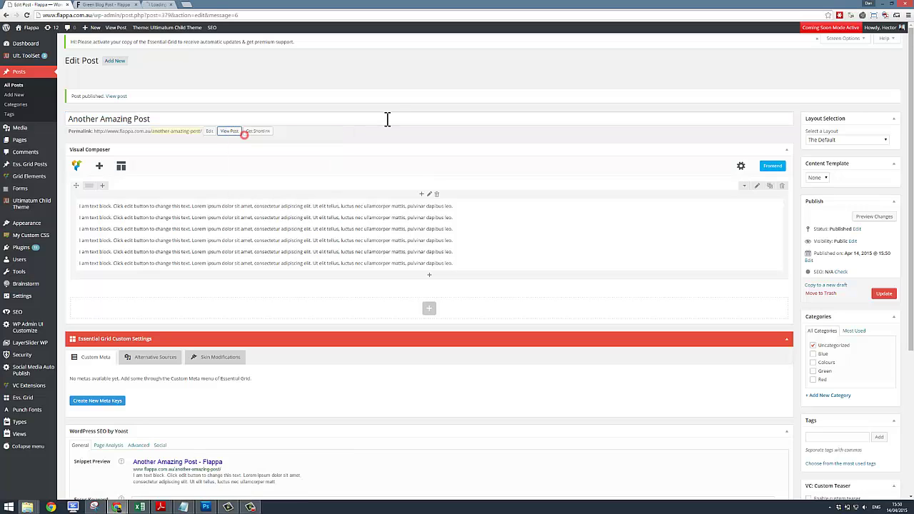
{"action": "left_click", "coordinate": [179, 5]}
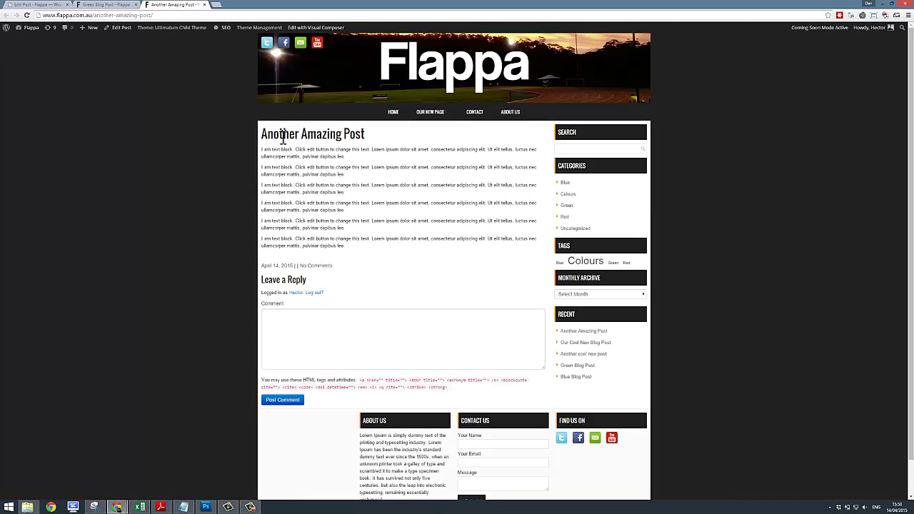
{"action": "left_click_drag", "start_coordinate": [263, 134], "coordinate": [372, 138]}
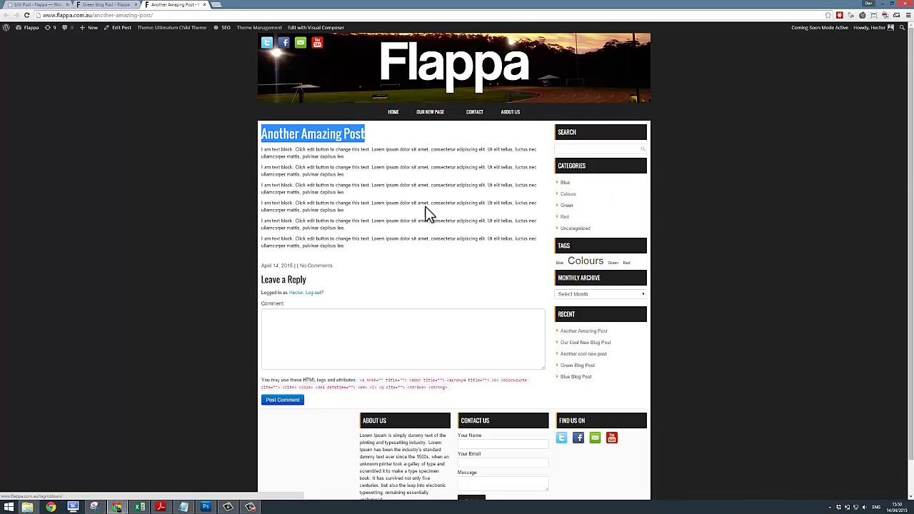
{"action": "left_click", "coordinate": [394, 114]}
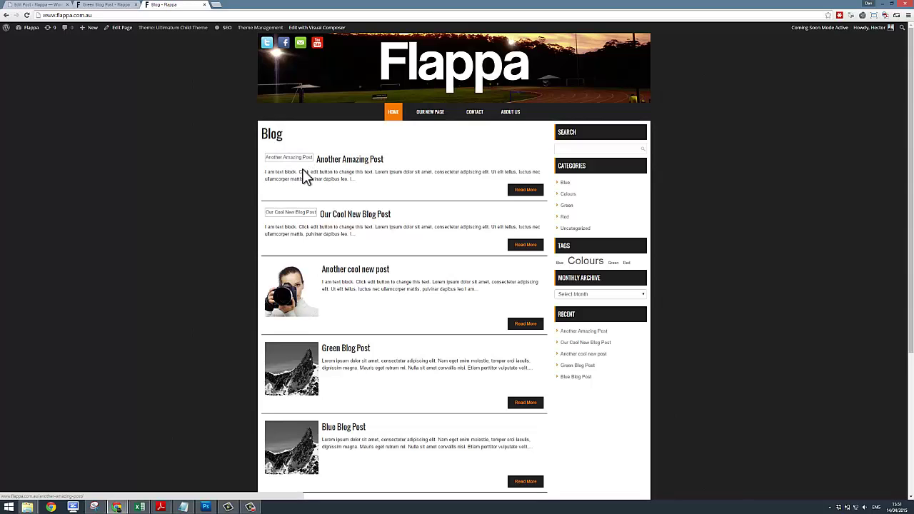
{"action": "left_click", "coordinate": [349, 161]}
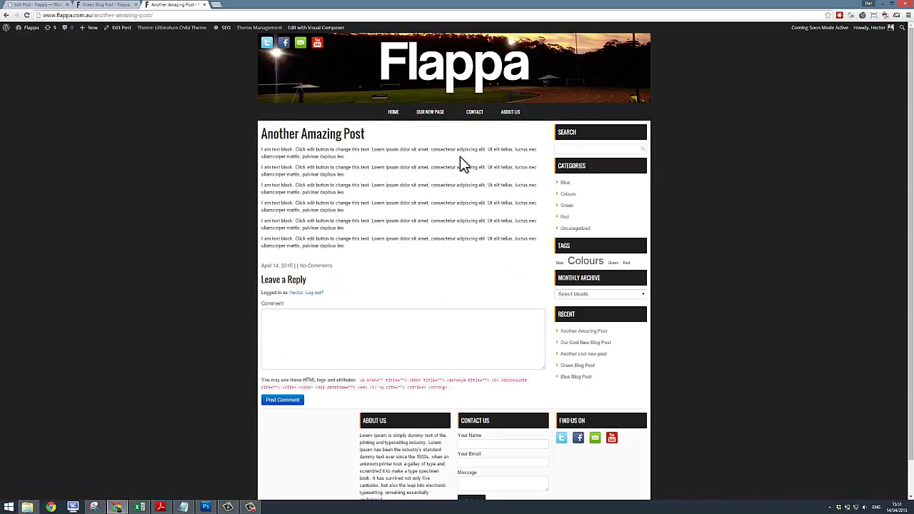
Step: Close the Green Blog Post browser tab, keeping the Another Amazing Post tab open
{"action": "left_click", "coordinate": [96, 6]}
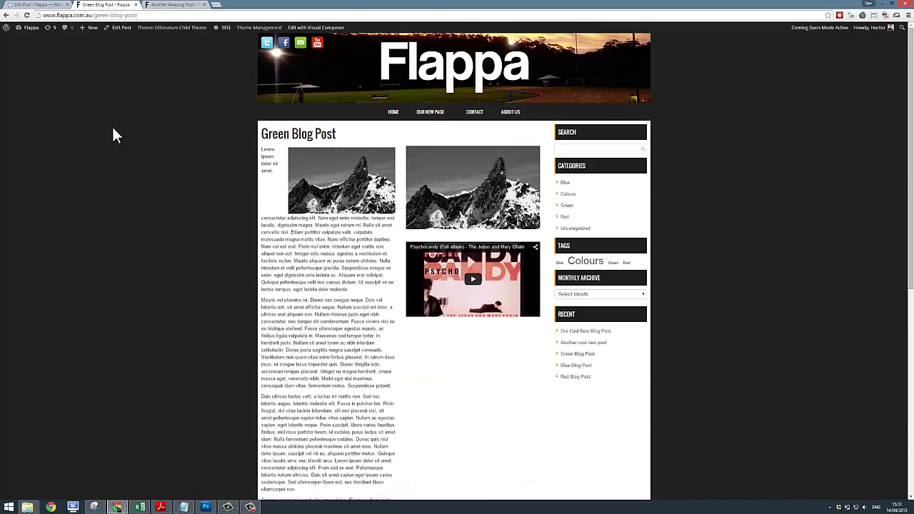
{"action": "left_click", "coordinate": [159, 5]}
{"action": "left_click", "coordinate": [136, 4]}
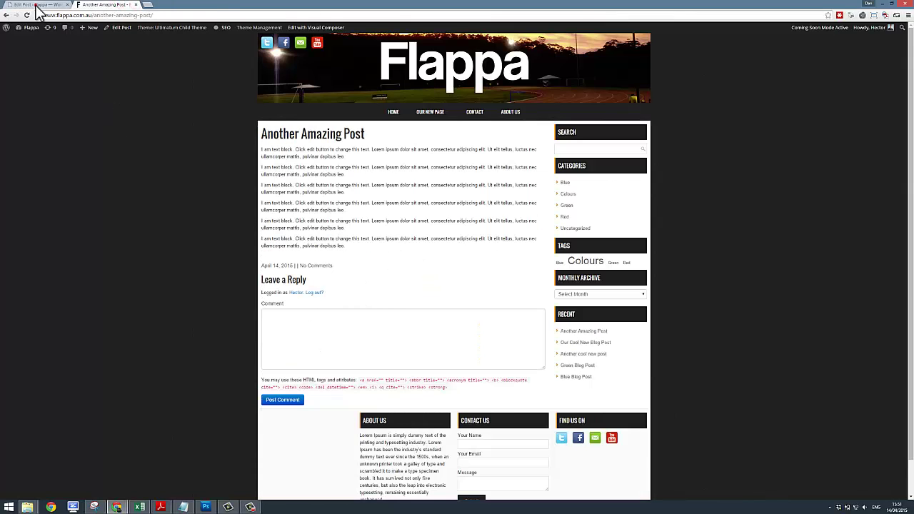
Step: In the post editor, replace the Uncategorized category of Another Amazing Post with Blue and Colours
{"action": "left_click", "coordinate": [37, 6]}
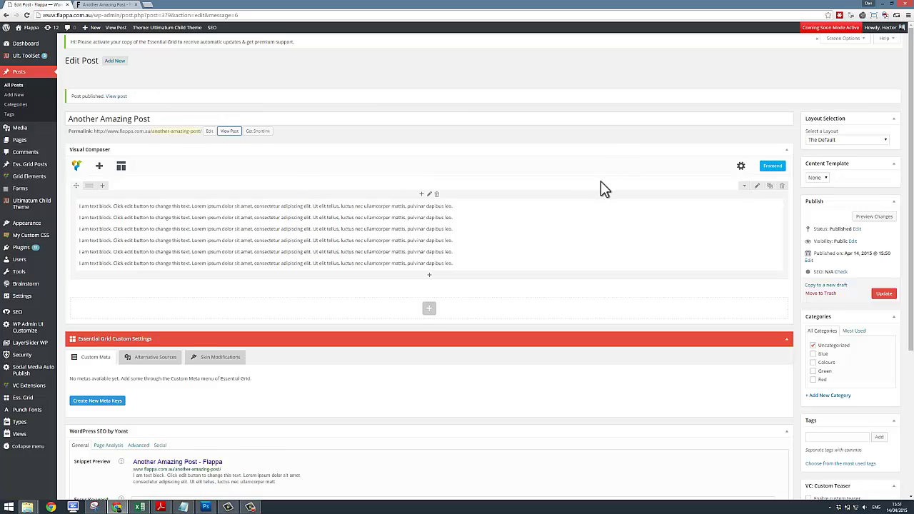
{"action": "scroll", "coordinate": [602, 188], "scroll_direction": "down", "scroll_amount": 2}
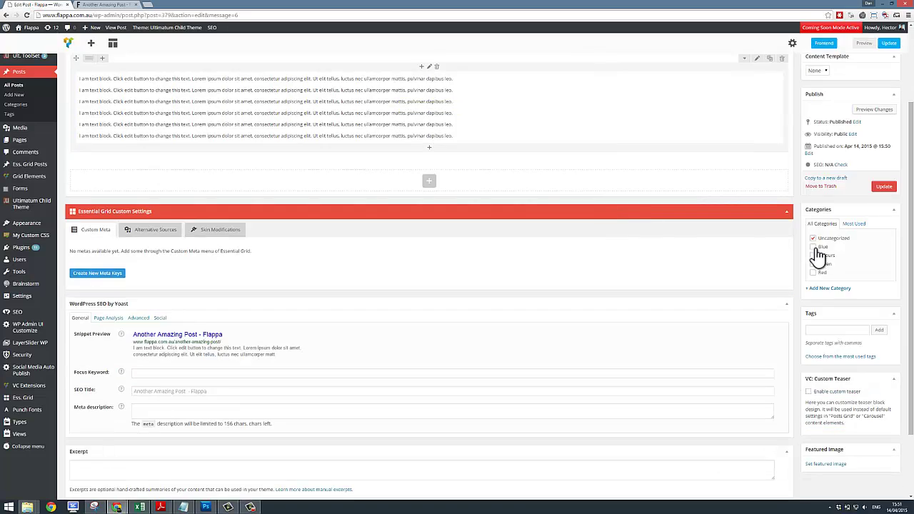
{"action": "left_click", "coordinate": [813, 239]}
{"action": "left_click", "coordinate": [813, 246]}
{"action": "left_click", "coordinate": [813, 255]}
Step: Add the tags "new post", "cool things" and "awesome" together, and then "single tag" separately, to the post
{"action": "left_click", "coordinate": [822, 333]}
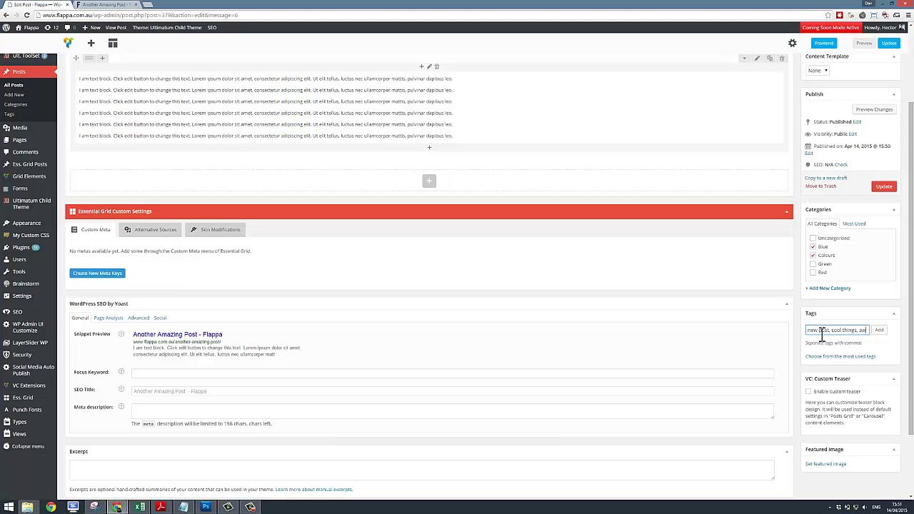
{"action": "type", "text": "esome"}
{"action": "left_click", "coordinate": [881, 334]}
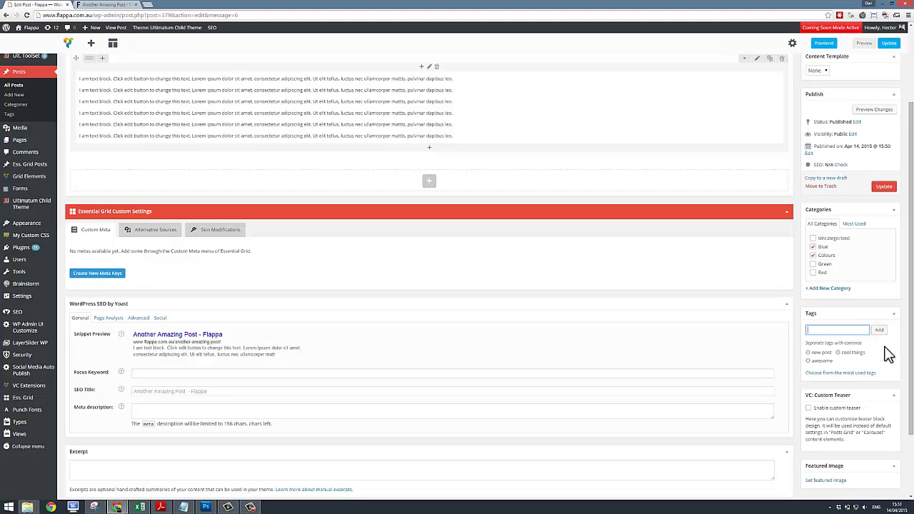
{"action": "left_click", "coordinate": [831, 331]}
{"action": "left_click", "coordinate": [879, 330]}
Step: Set testimonial-1.jpg from the media library as the post's featured image, and update the post
{"action": "scroll", "coordinate": [757, 357], "scroll_direction": "down", "scroll_amount": 2}
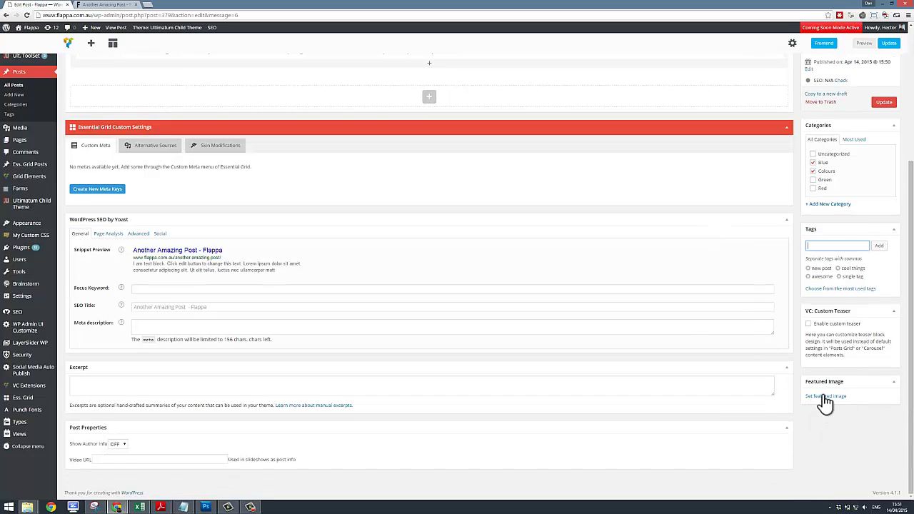
{"action": "left_click", "coordinate": [834, 398]}
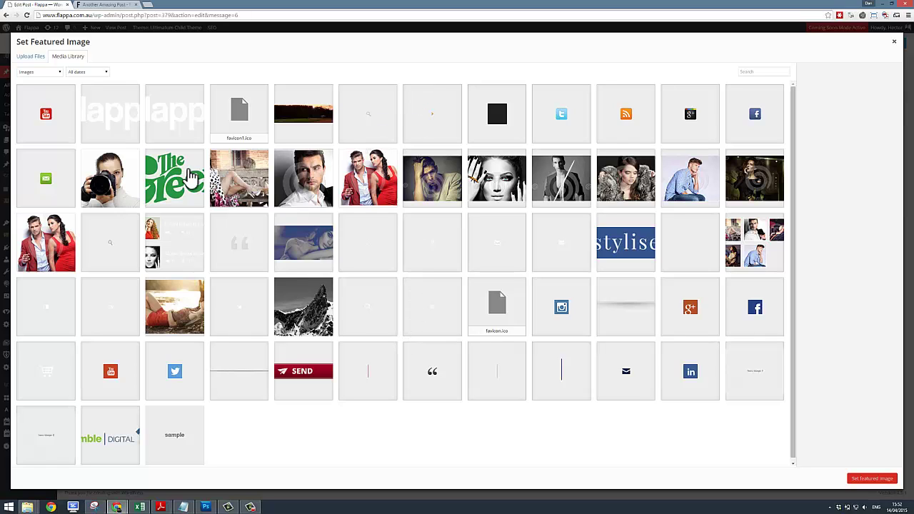
{"action": "left_click", "coordinate": [320, 202]}
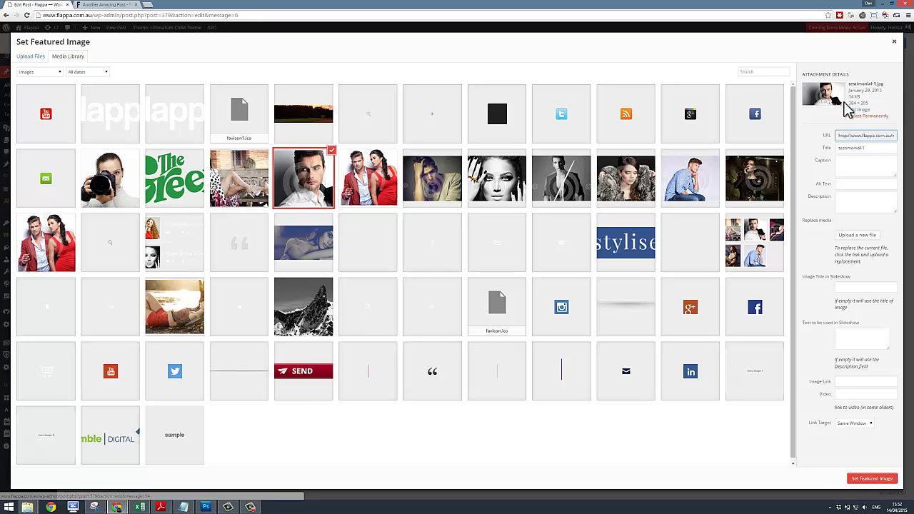
{"action": "left_click", "coordinate": [873, 479]}
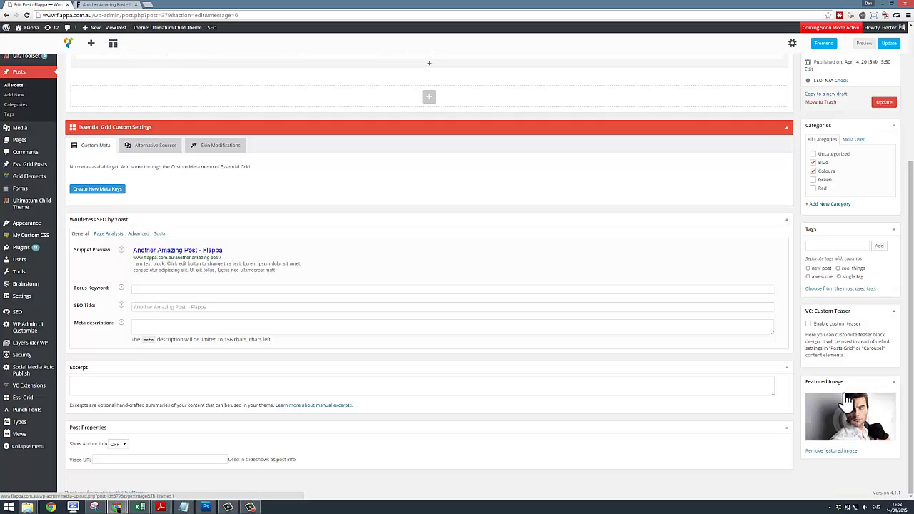
{"action": "left_click", "coordinate": [885, 103]}
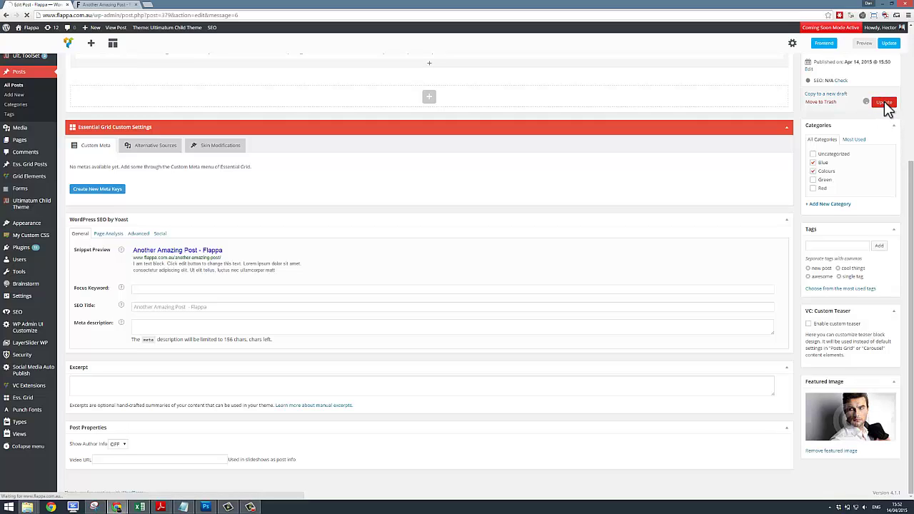
Step: Reload the published post, and check its entry in the "cool things" tag archive and on the blog home page
{"action": "left_click", "coordinate": [108, 5]}
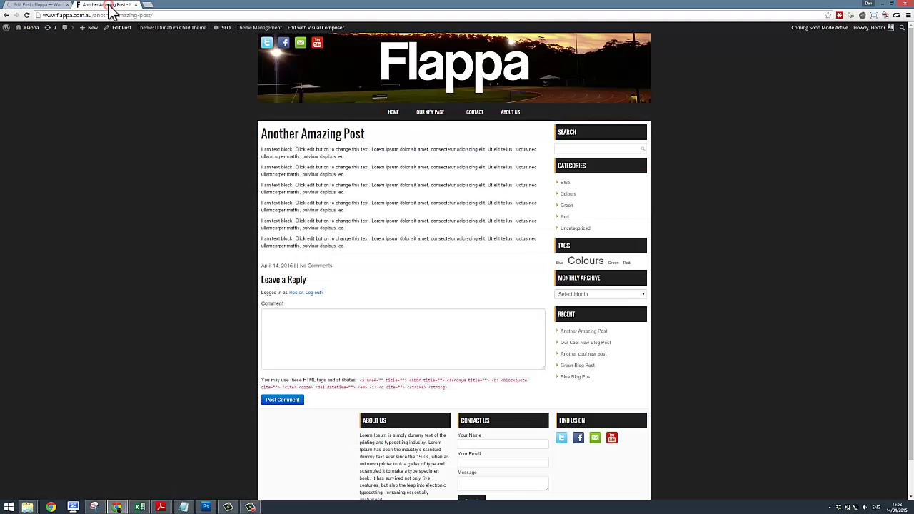
{"action": "left_click", "coordinate": [26, 15]}
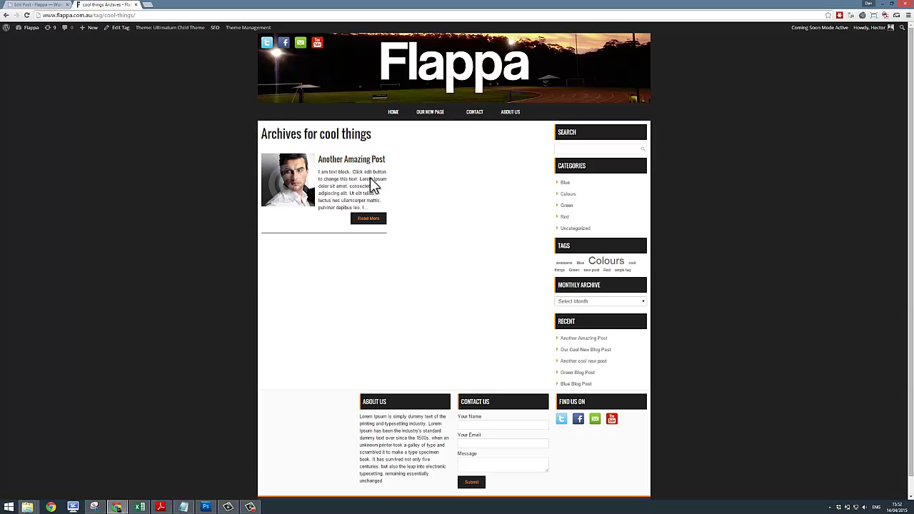
{"action": "left_click", "coordinate": [393, 112]}
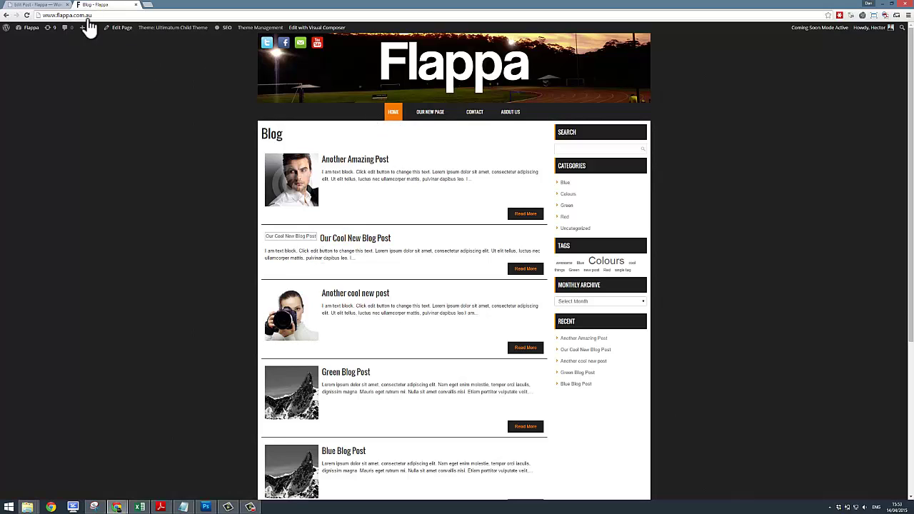
Step: Back in the post editor, add a Single Image element above the text block, using the sunset sports field picture from the media library
{"action": "left_click", "coordinate": [32, 8]}
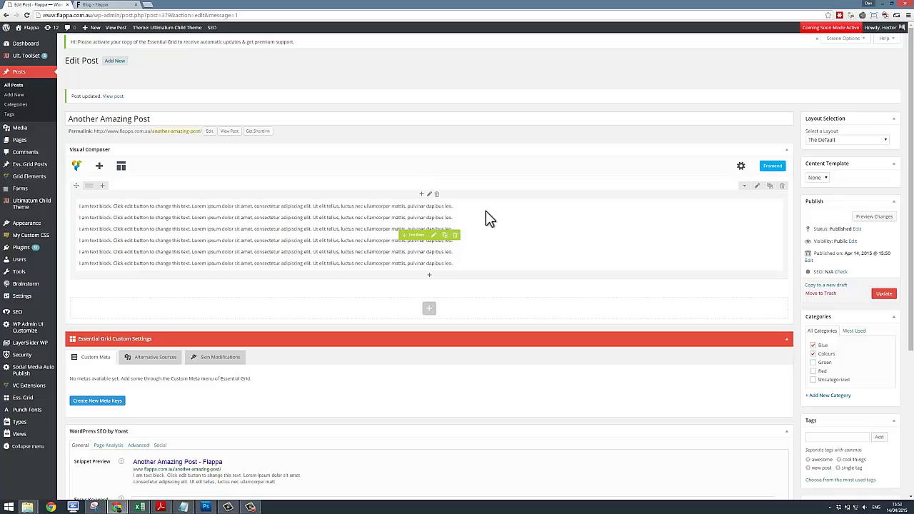
{"action": "left_click", "coordinate": [423, 195]}
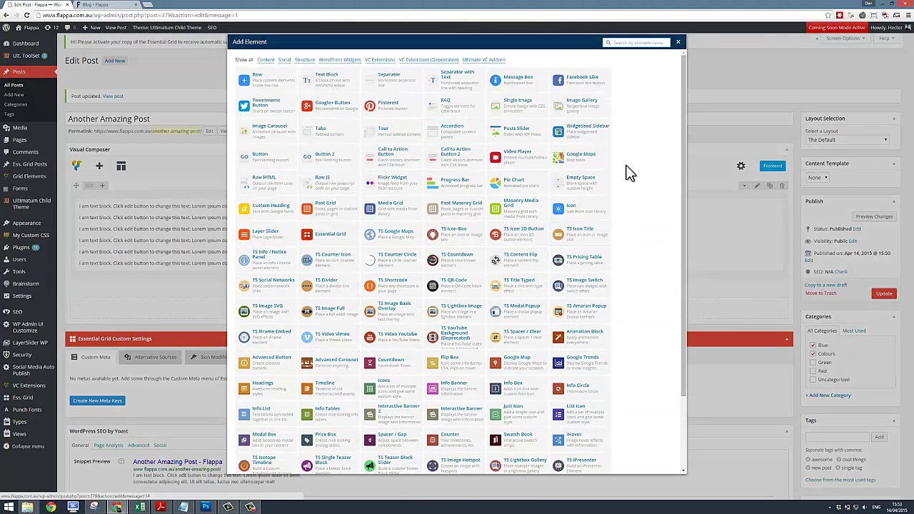
{"action": "left_click", "coordinate": [521, 111]}
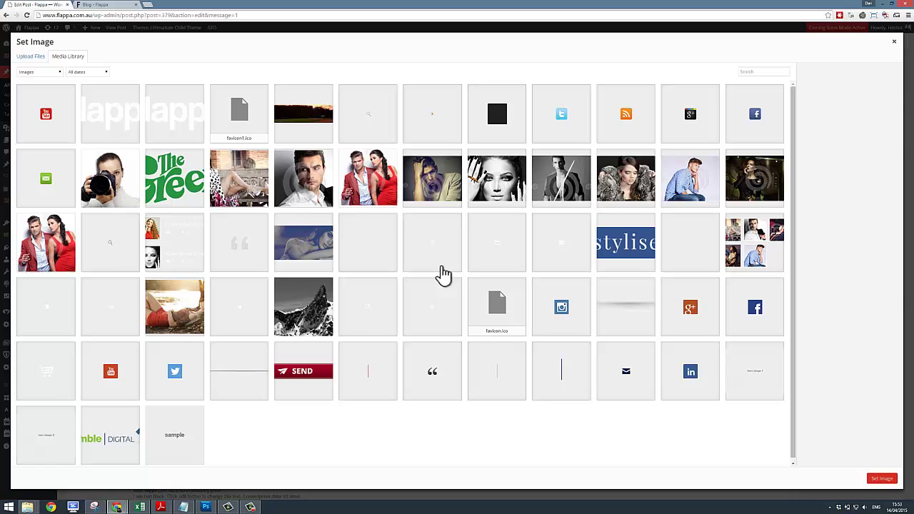
{"action": "left_click", "coordinate": [296, 119]}
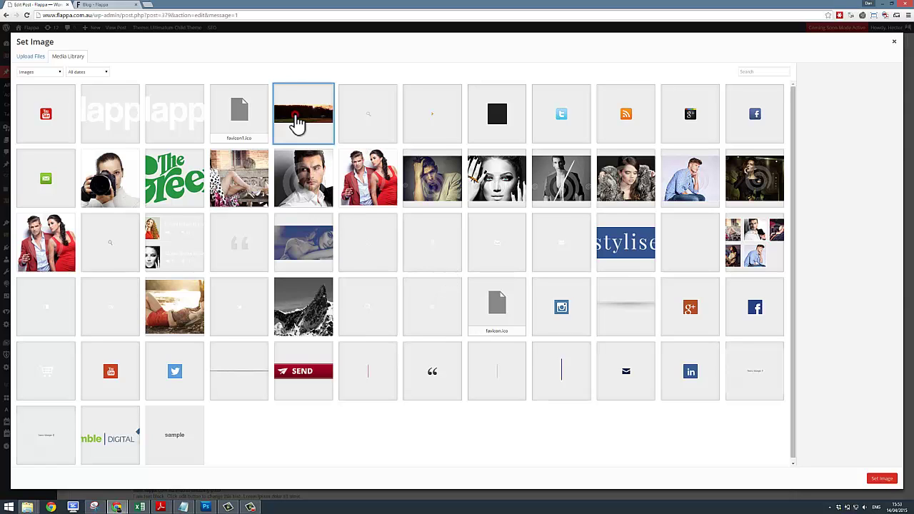
{"action": "left_click", "coordinate": [881, 480]}
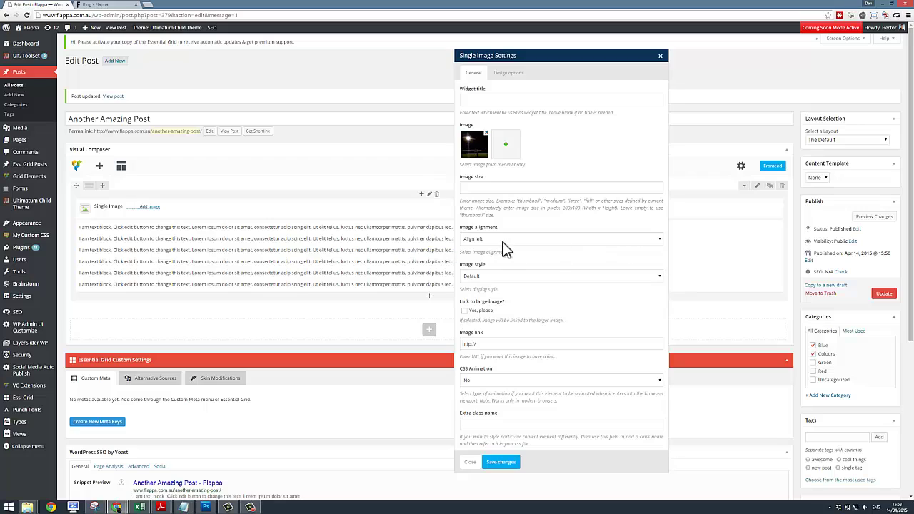
Step: Set the single image's size to full, and save the element's settings
{"action": "left_click", "coordinate": [493, 184]}
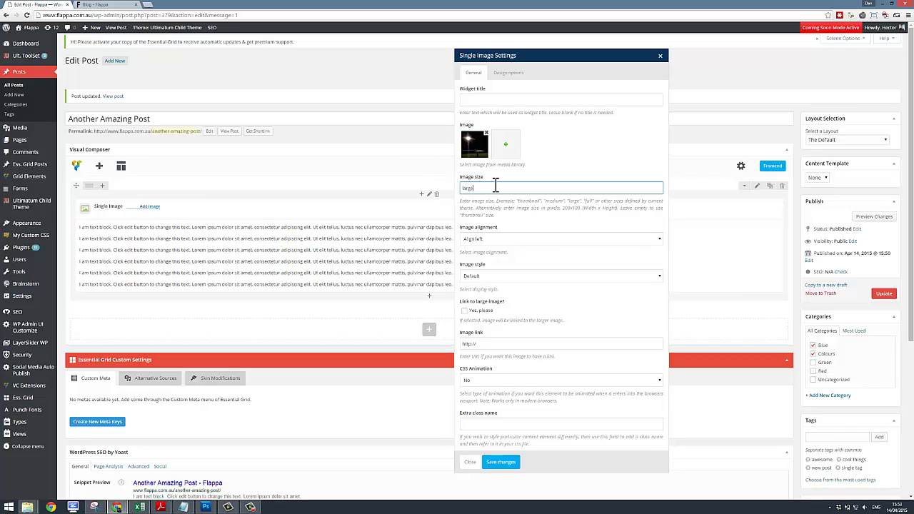
{"action": "key", "text": "ctrl+a"}
{"action": "left_click_drag", "start_coordinate": [472, 201], "coordinate": [597, 201]}
{"action": "left_click", "coordinate": [565, 208]}
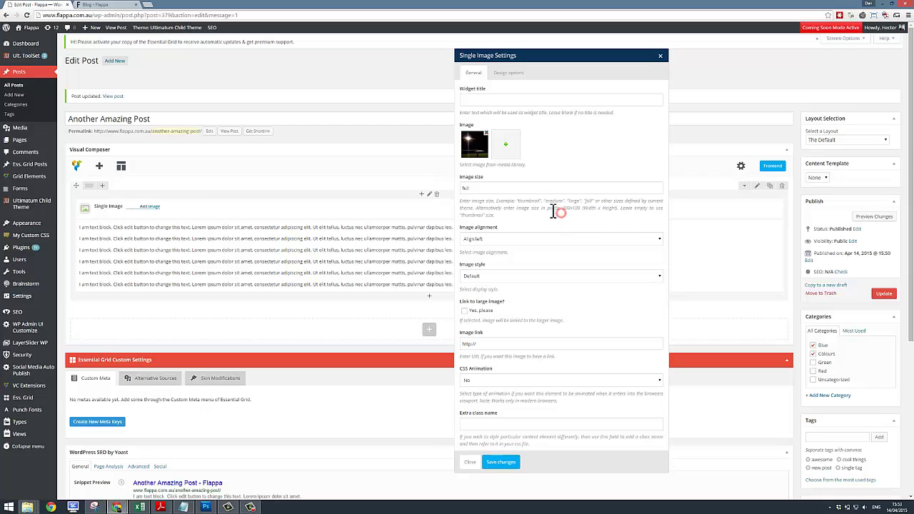
{"action": "left_click_drag", "start_coordinate": [563, 208], "coordinate": [583, 208]}
{"action": "left_click", "coordinate": [532, 209]}
{"action": "left_click", "coordinate": [503, 463]}
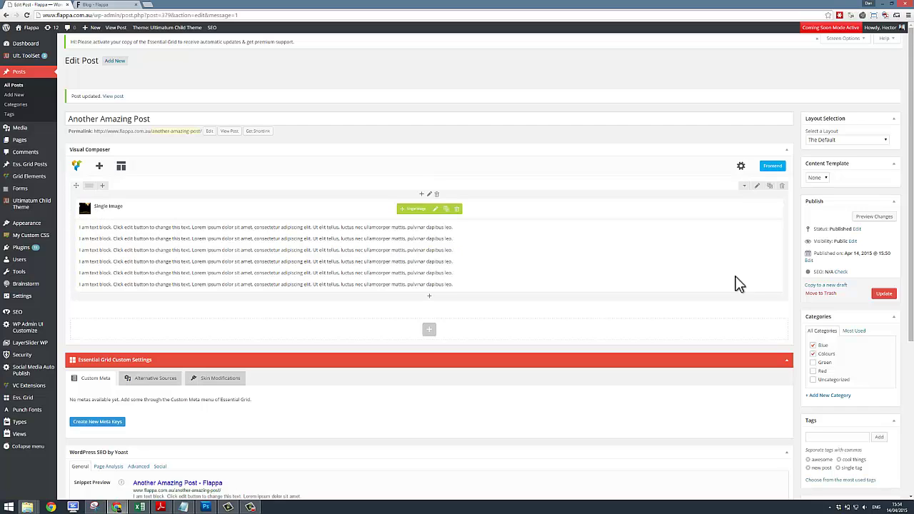
Step: Update the post, and view the published Another Amazing Post page with its new image
{"action": "left_click", "coordinate": [884, 295]}
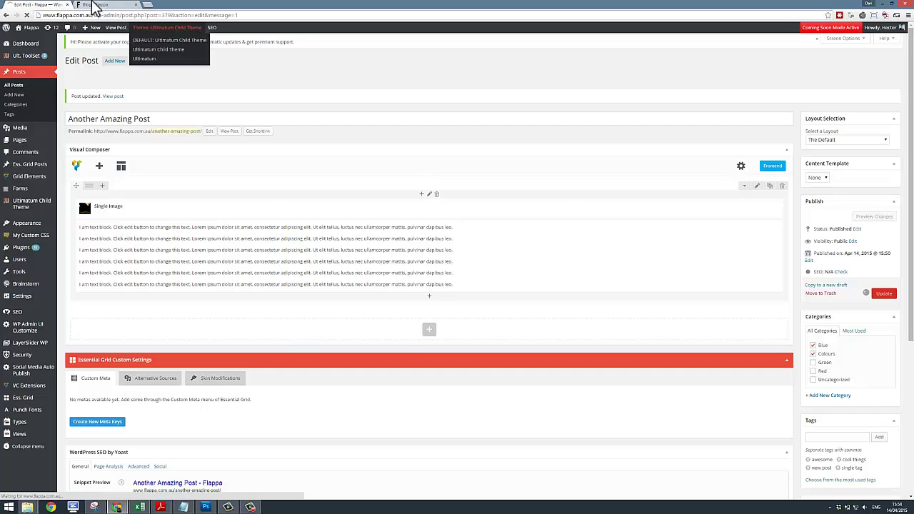
{"action": "key", "text": "ctrl+Tab"}
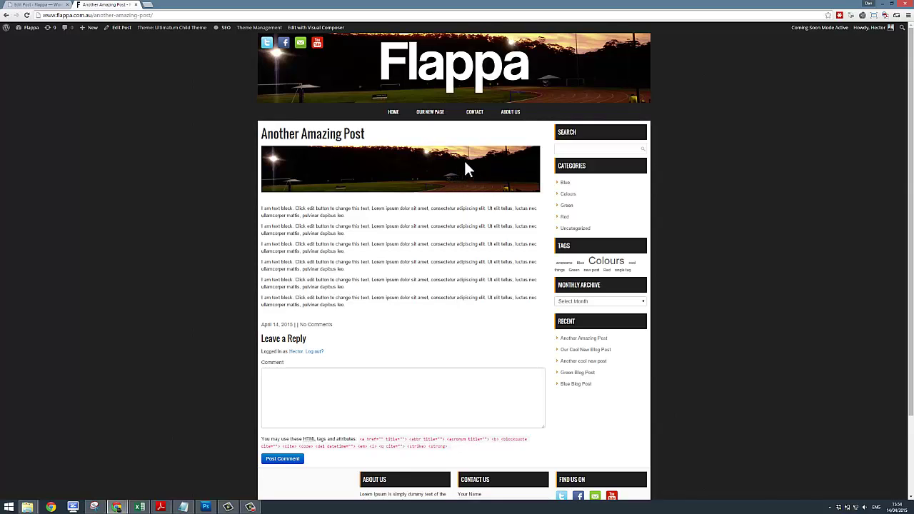
Step: Back in the post editor, add an inner row below the text block and split it into two equal columns
{"action": "left_click", "coordinate": [30, 5]}
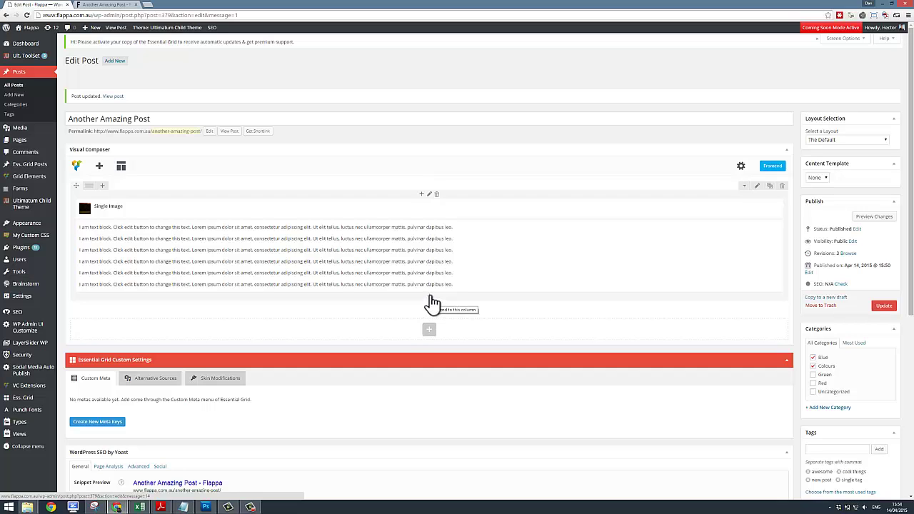
{"action": "left_click", "coordinate": [433, 299]}
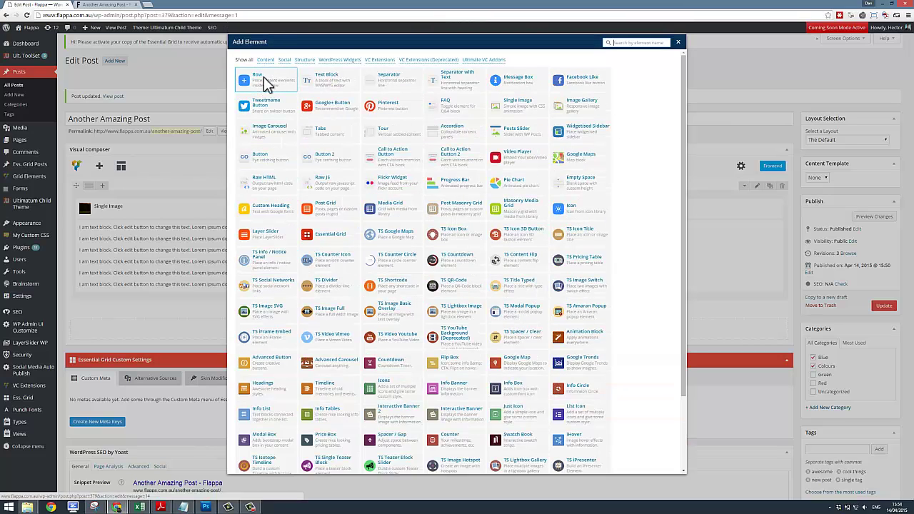
{"action": "left_click", "coordinate": [264, 78]}
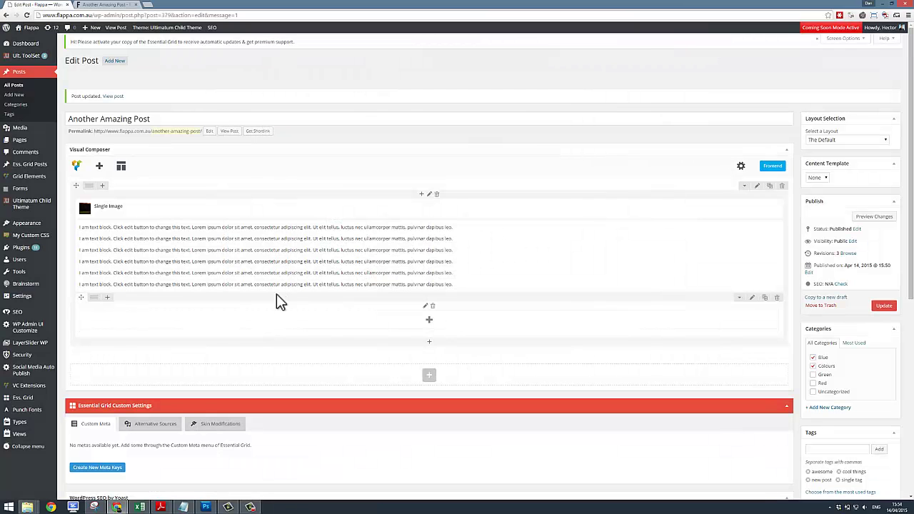
{"action": "mouse_move", "coordinate": [96, 306]}
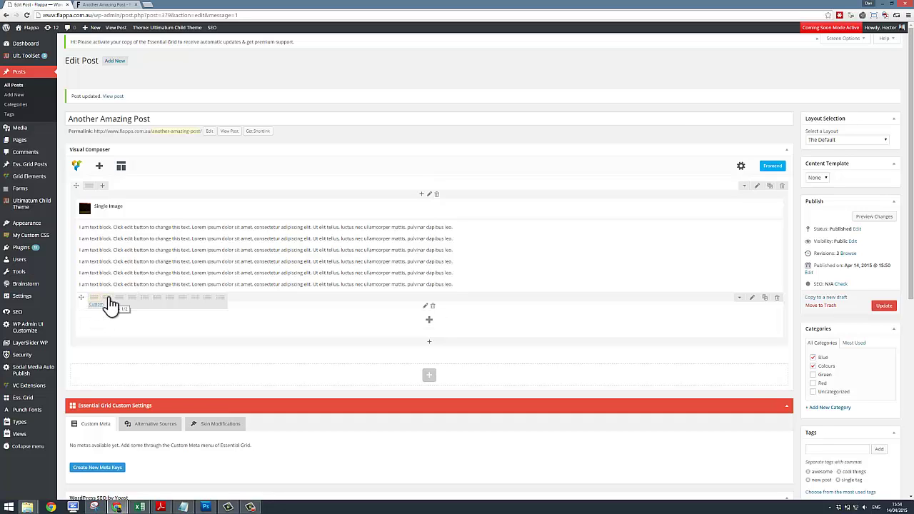
{"action": "left_click", "coordinate": [108, 298]}
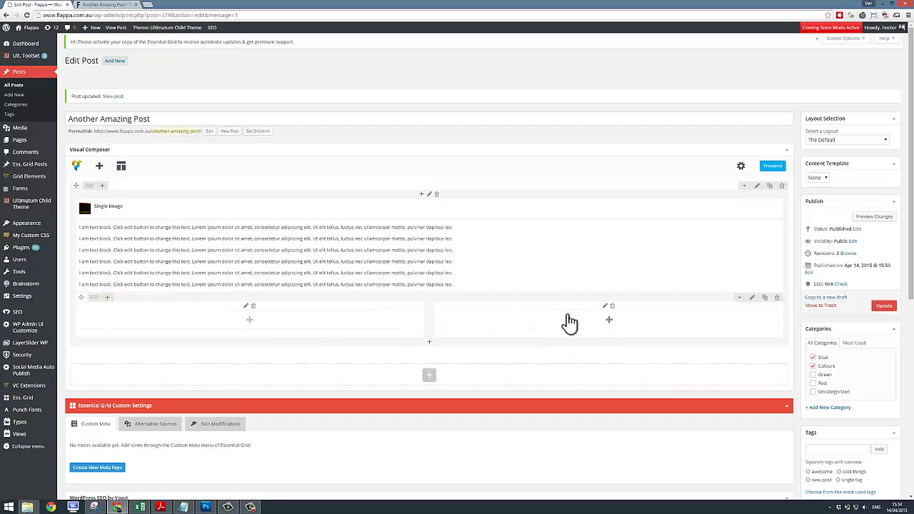
Step: Move the existing text block into the left column of the inner row
{"action": "mouse_move", "coordinate": [435, 264]}
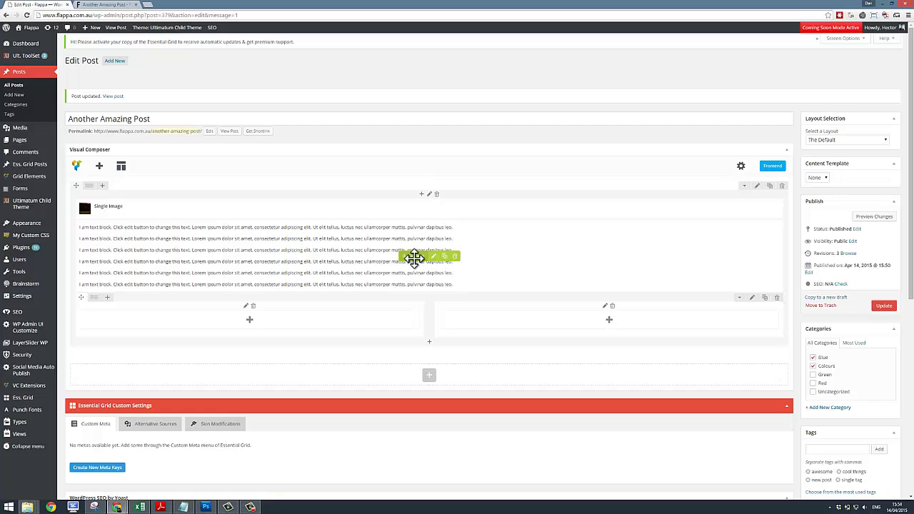
{"action": "left_click_drag", "start_coordinate": [401, 254], "coordinate": [356, 326]}
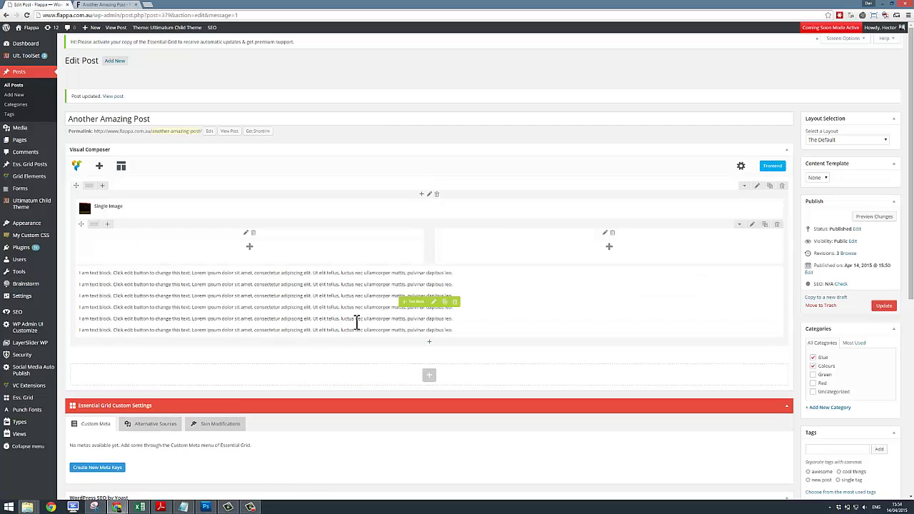
{"action": "left_click_drag", "start_coordinate": [404, 300], "coordinate": [374, 245]}
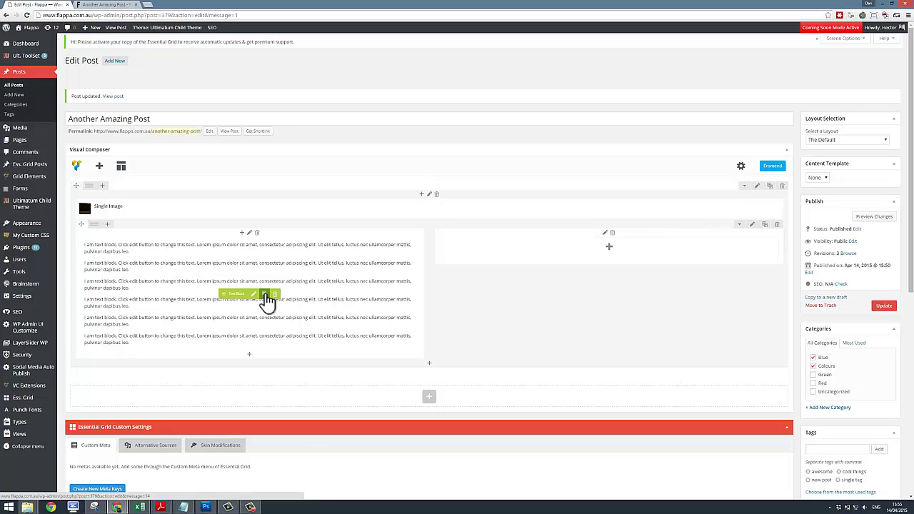
Step: Duplicate the text block in the left column, and place one of the two blocks in the right column
{"action": "left_click", "coordinate": [265, 295]}
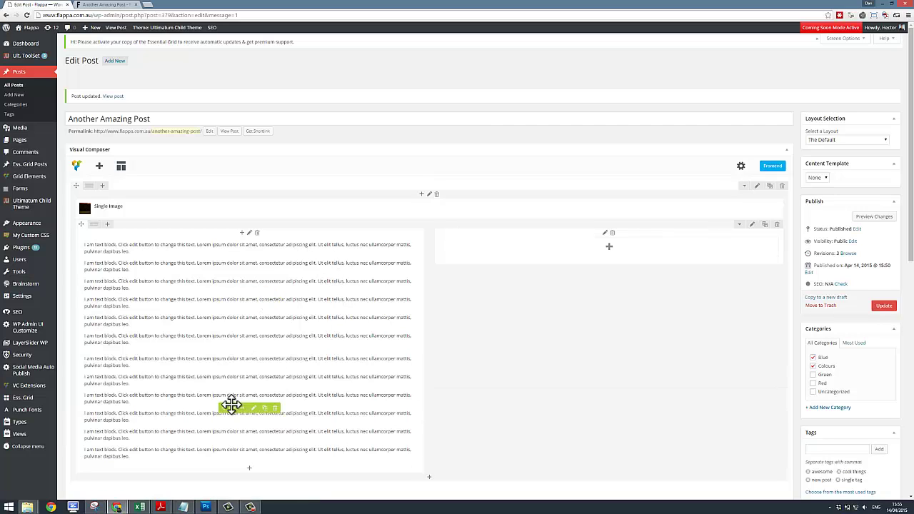
{"action": "left_click_drag", "start_coordinate": [229, 407], "coordinate": [516, 346]}
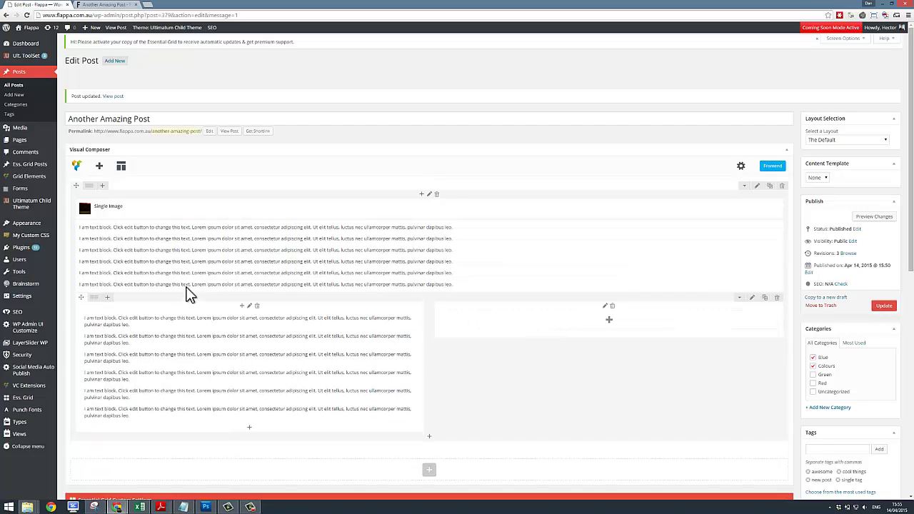
{"action": "mouse_move", "coordinate": [402, 255]}
{"action": "left_click_drag", "start_coordinate": [463, 294], "coordinate": [486, 325]}
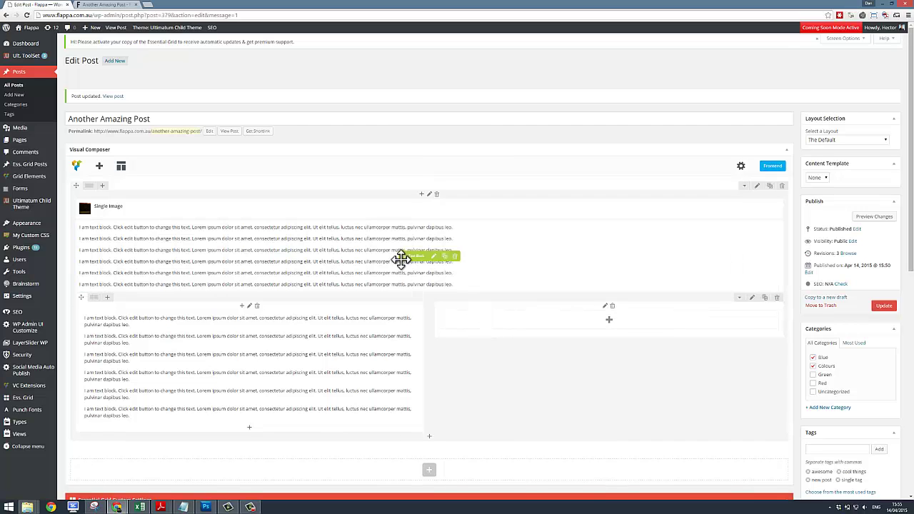
{"action": "left_click_drag", "start_coordinate": [402, 260], "coordinate": [466, 290]}
Step: Update the post, and review the title, image and two-column text on the reloaded published page
{"action": "mouse_move", "coordinate": [606, 232]}
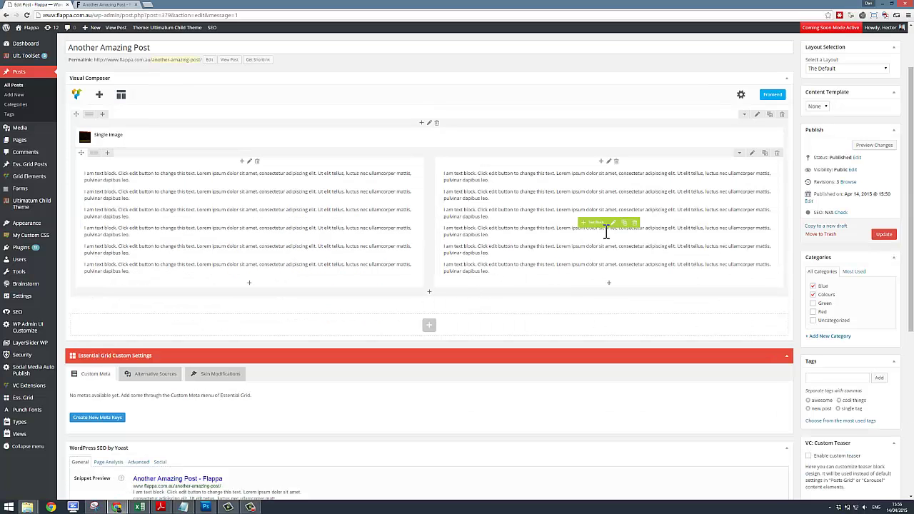
{"action": "mouse_move", "coordinate": [229, 243]}
{"action": "left_click", "coordinate": [886, 237]}
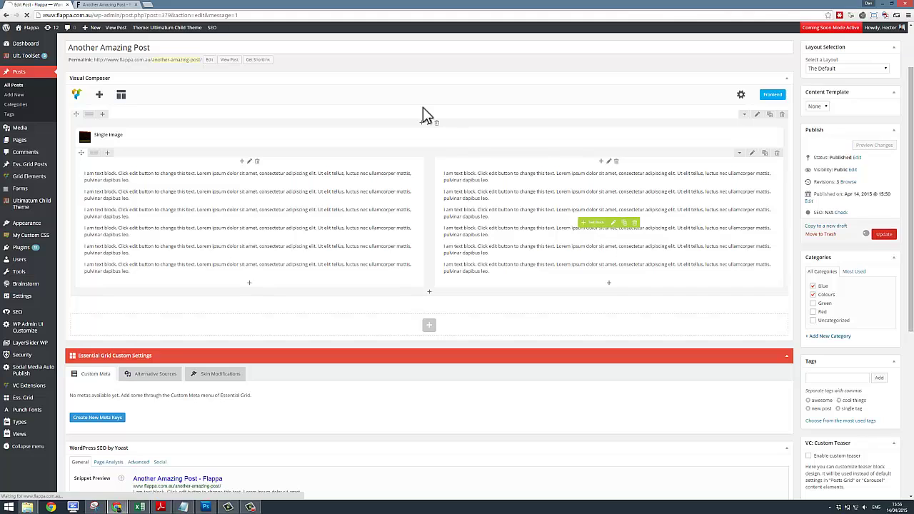
{"action": "key", "text": "ctrl+Tab"}
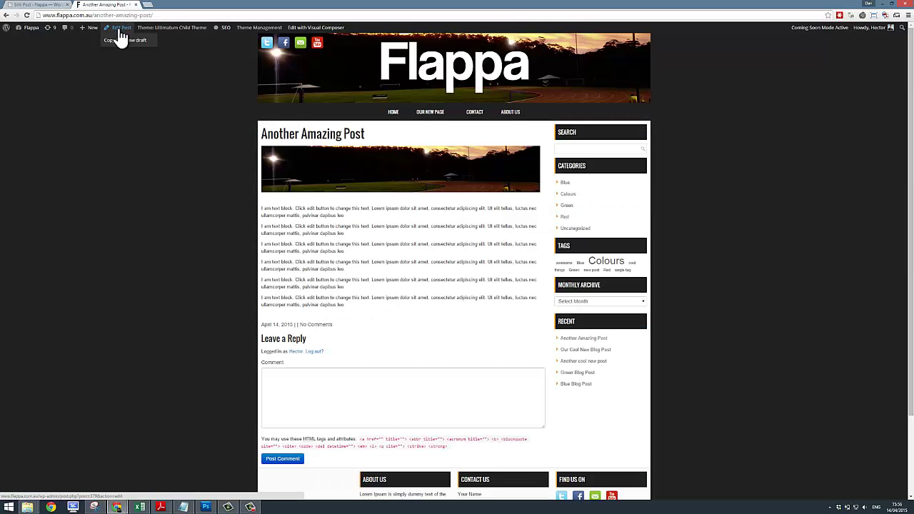
{"action": "left_click", "coordinate": [27, 15]}
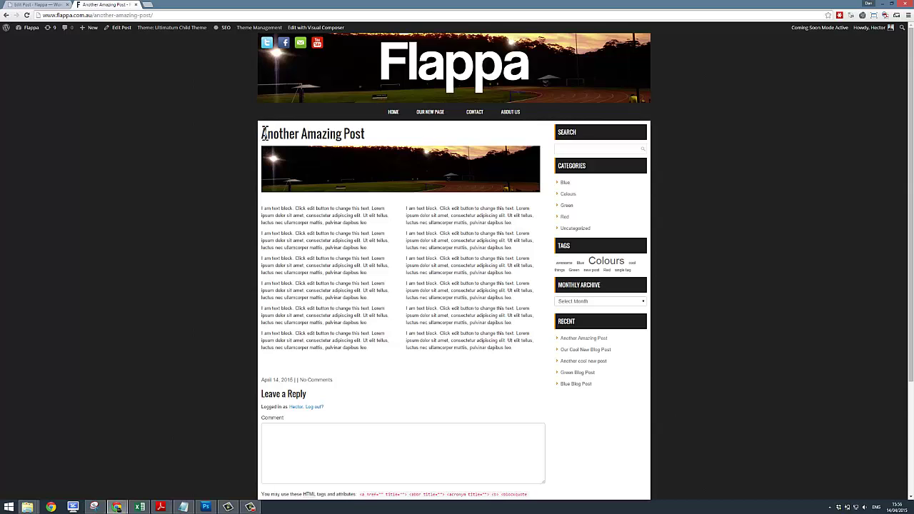
{"action": "left_click_drag", "start_coordinate": [263, 134], "coordinate": [372, 139]}
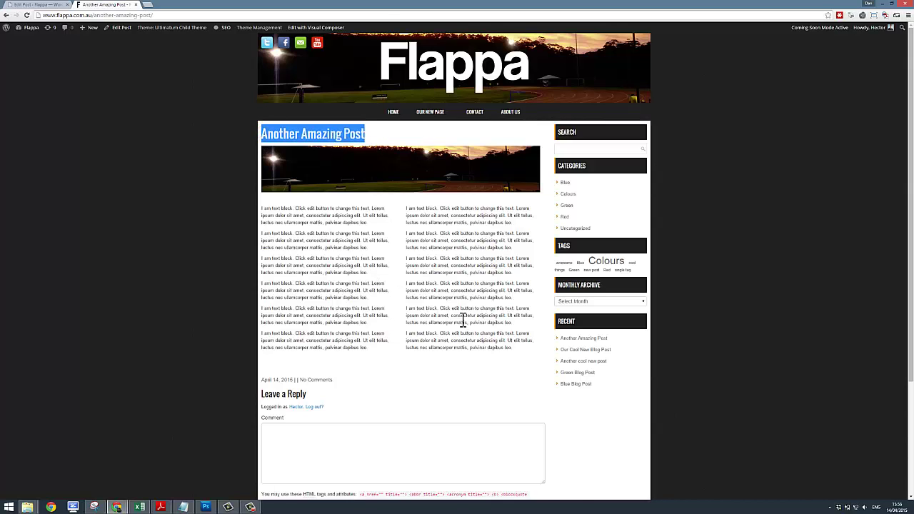
{"action": "scroll", "coordinate": [463, 319], "scroll_direction": "down", "scroll_amount": 2}
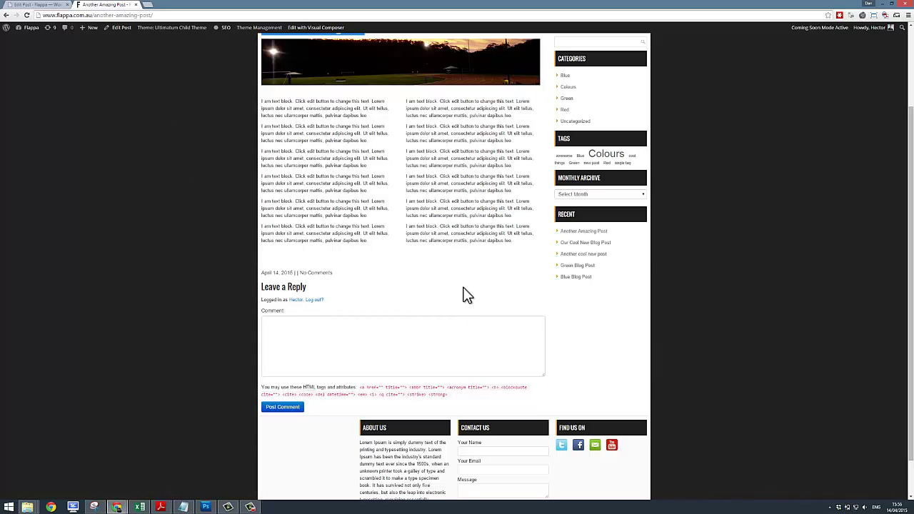